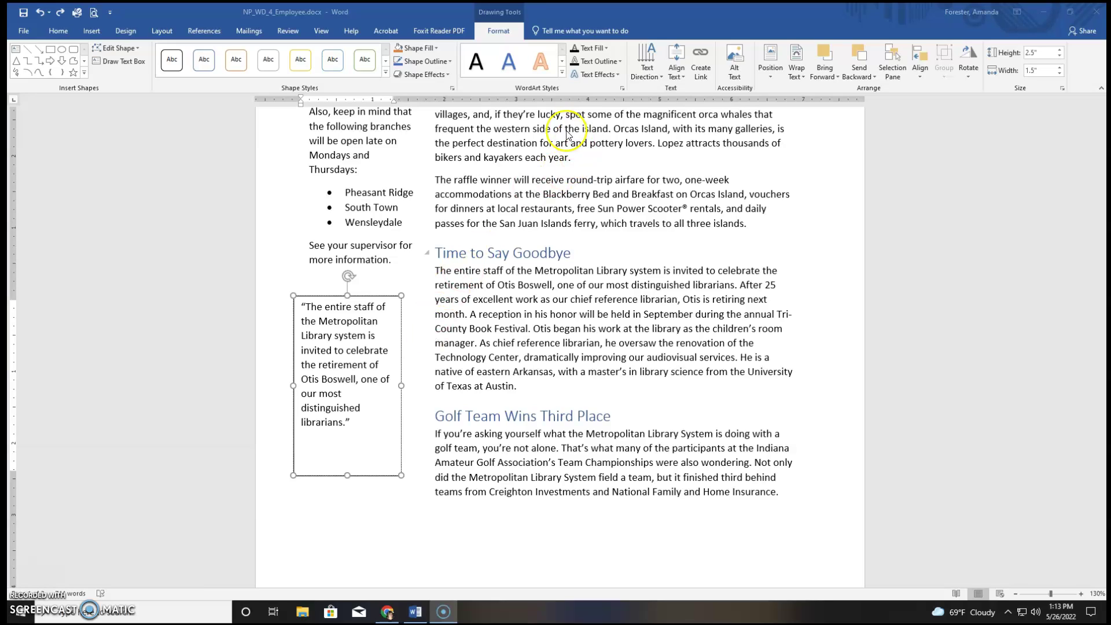
Center the retirement quote vertically in its text box and apply the light orange gradient theme shape style
click(370, 301)
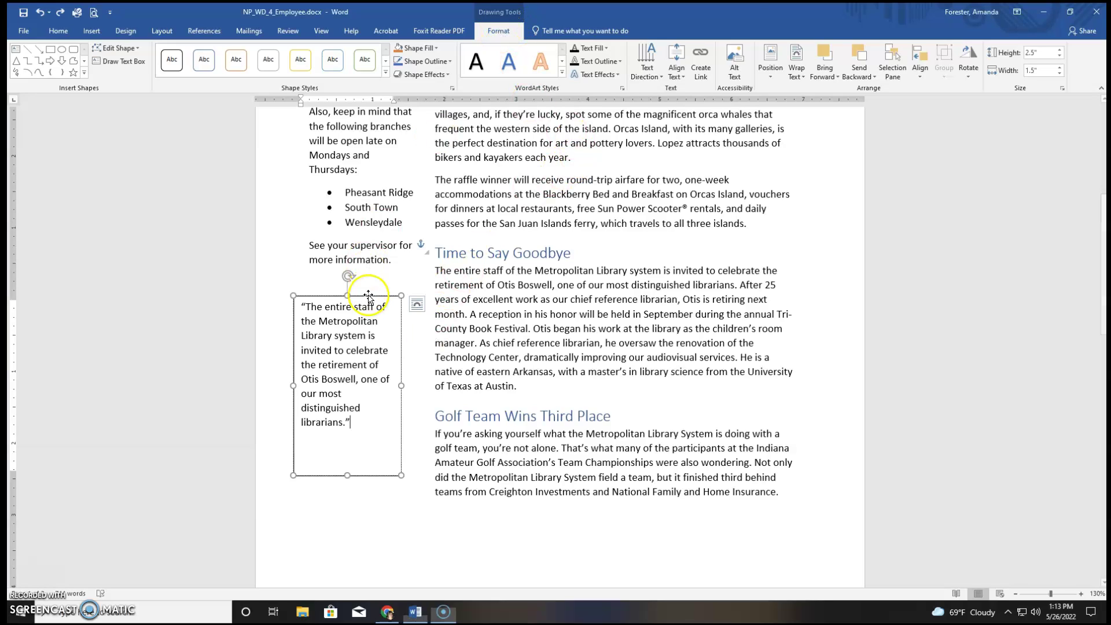
click(358, 295)
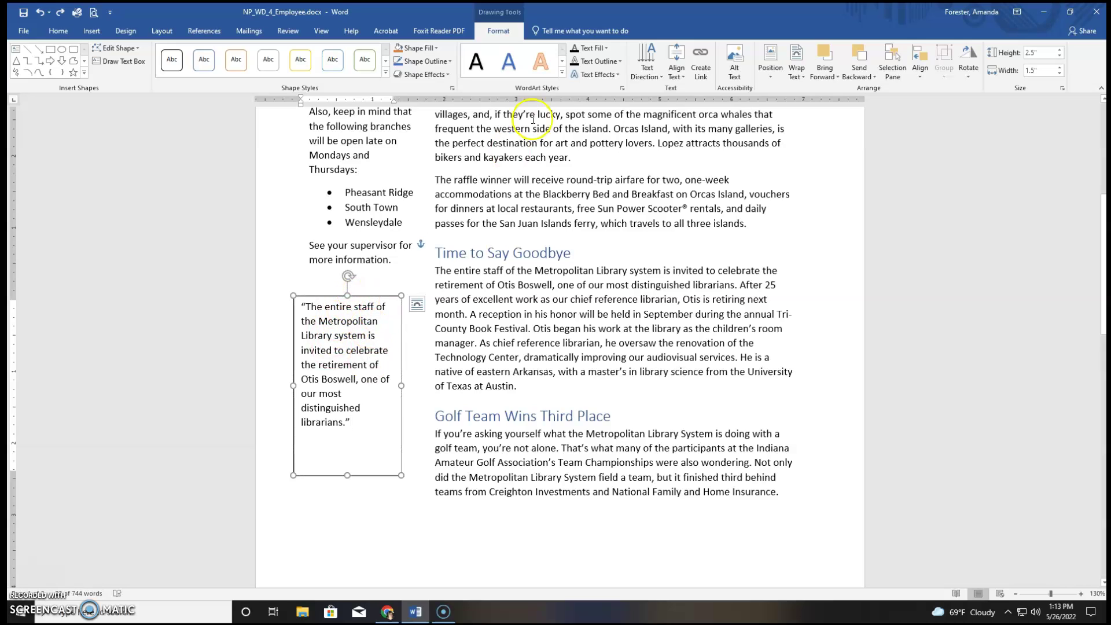
click(675, 74)
click(689, 136)
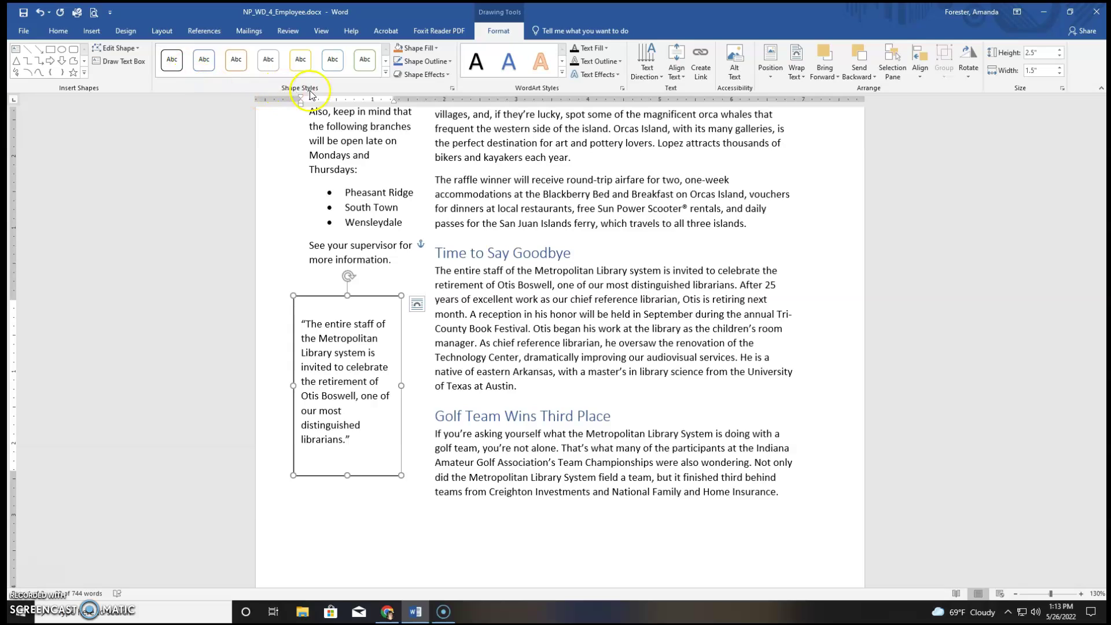
click(386, 73)
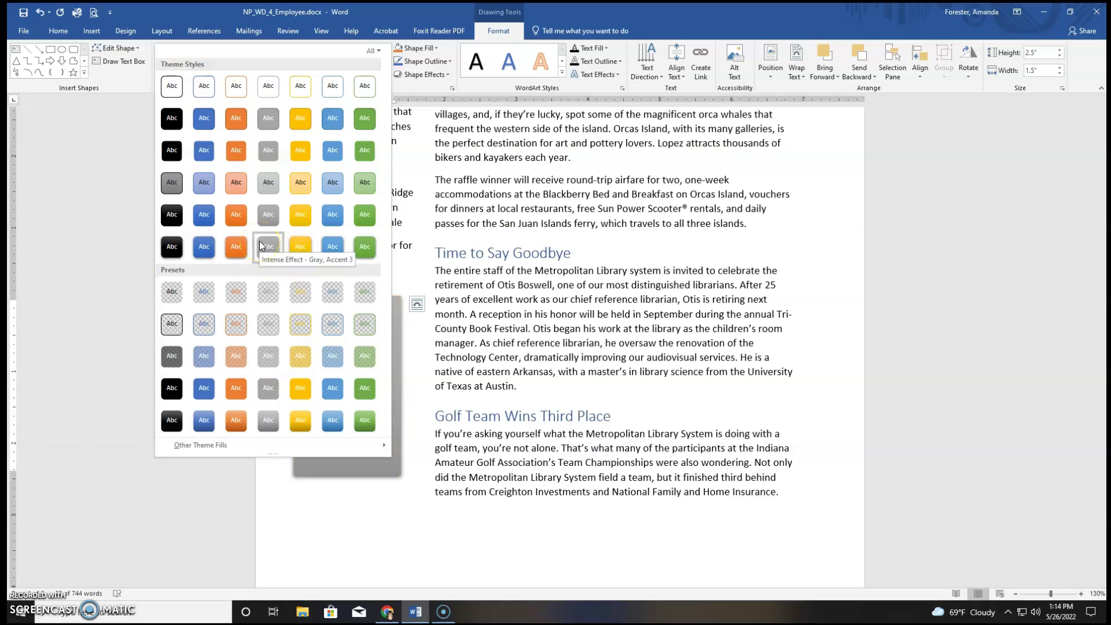
click(237, 183)
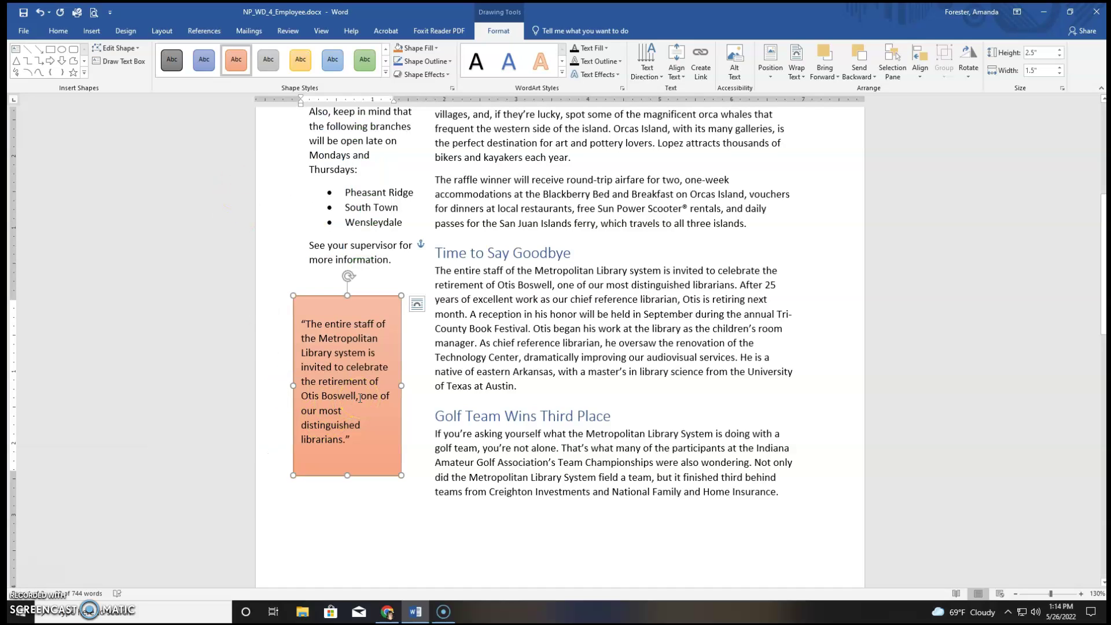
click(352, 367)
Insert an Ion Sidebar 1 text box at the start of the paragraph "Congratulations to the whole team!"
scroll(518, 376, down, 5)
scroll(518, 377, down, 7)
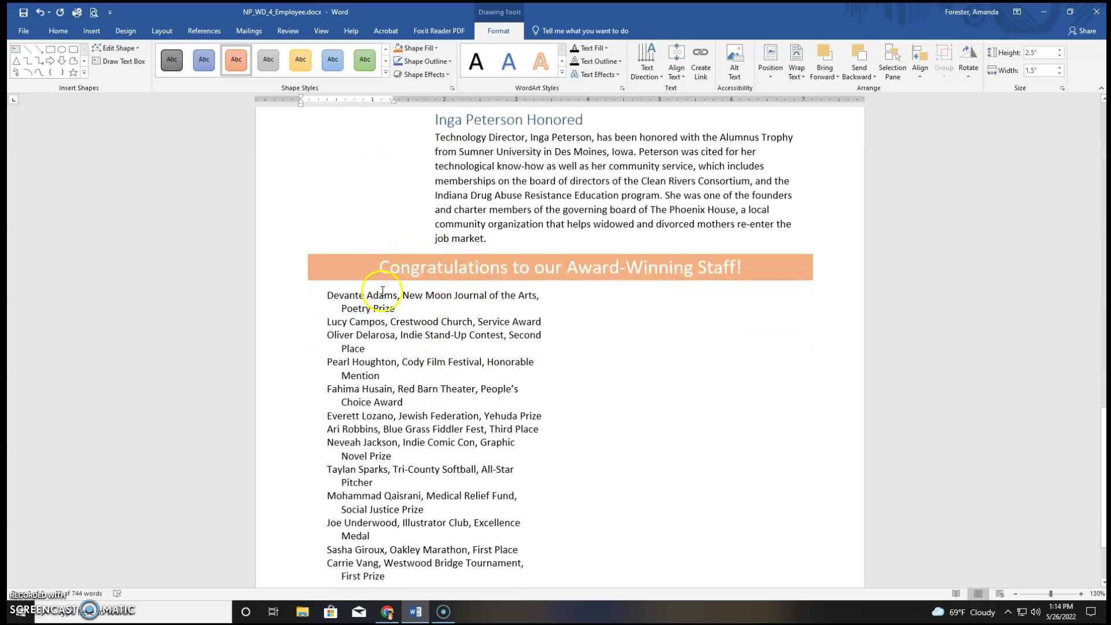
click(381, 267)
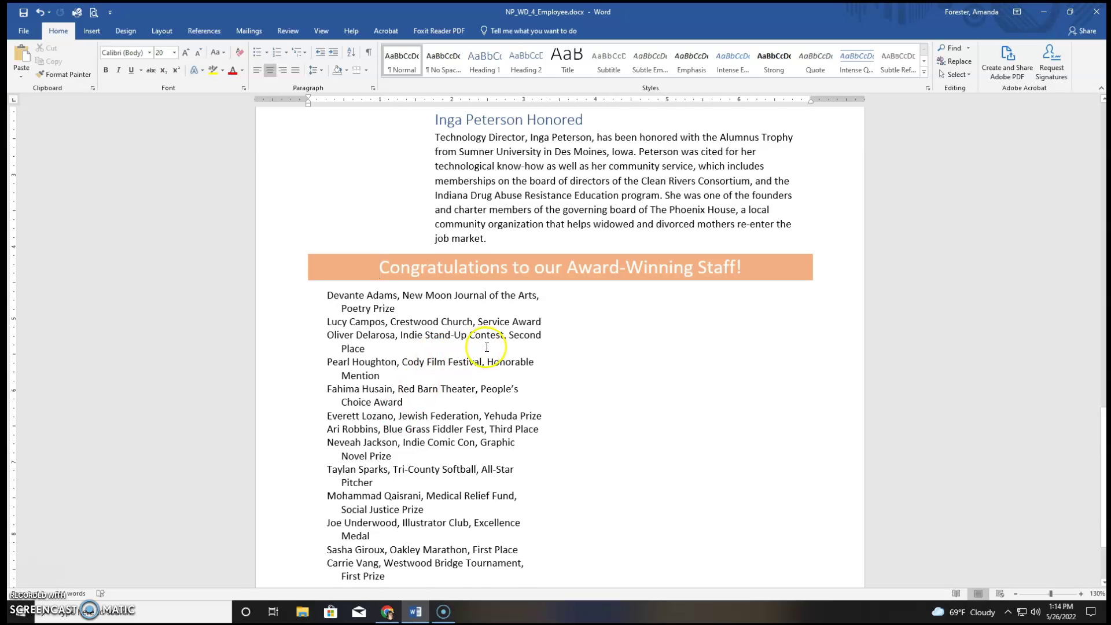
scroll(429, 382, up, 3)
scroll(417, 372, up, 10)
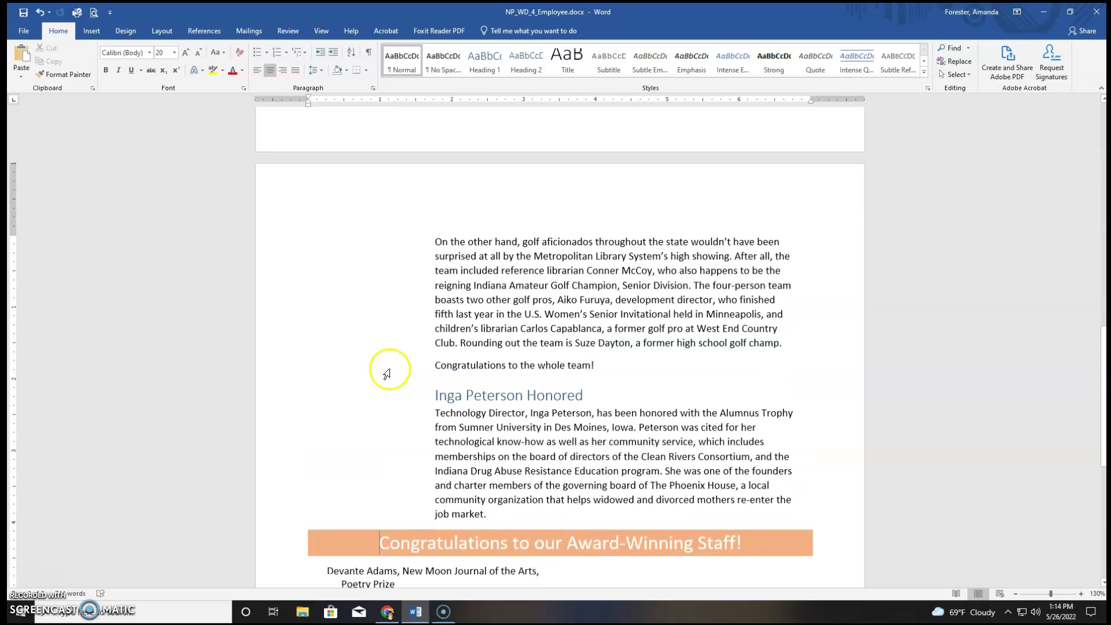
scroll(469, 380, down, 6)
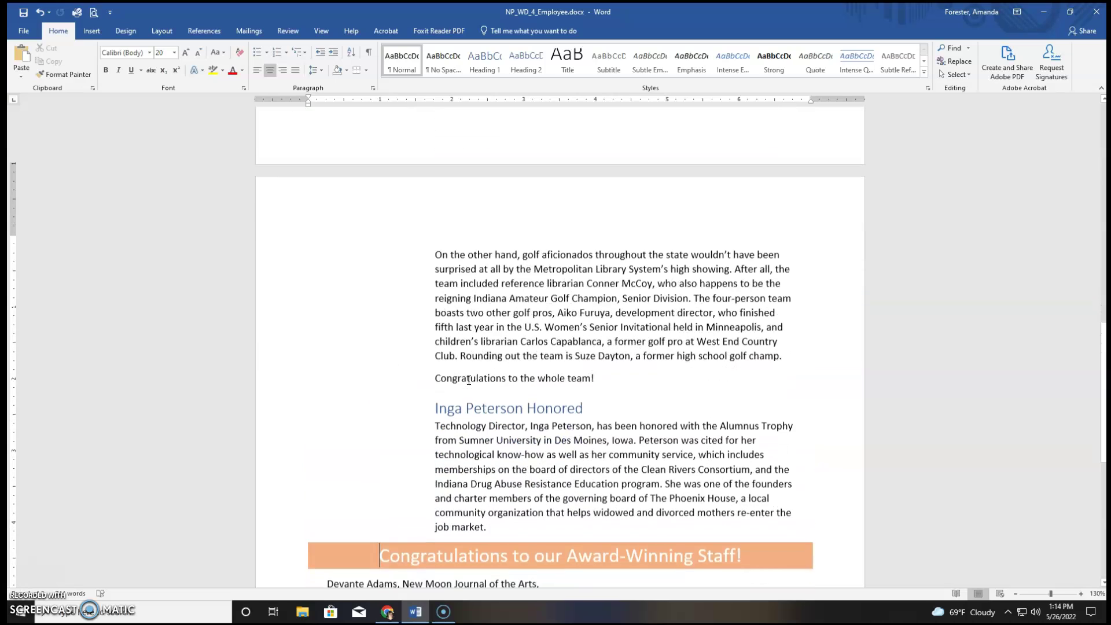
click(433, 365)
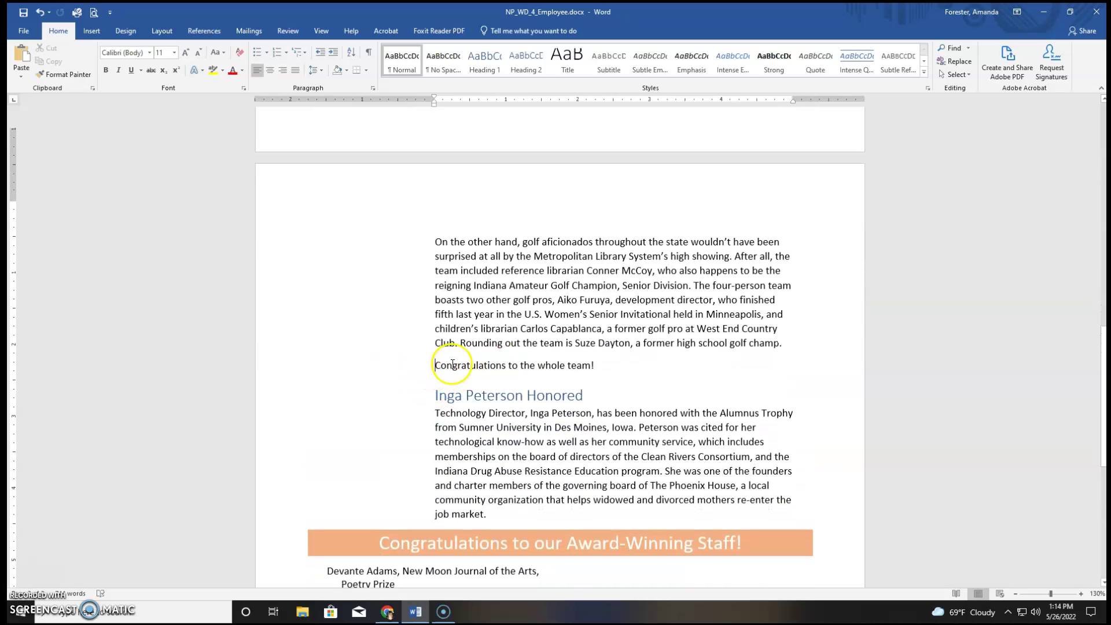
scroll(443, 365, down, 1)
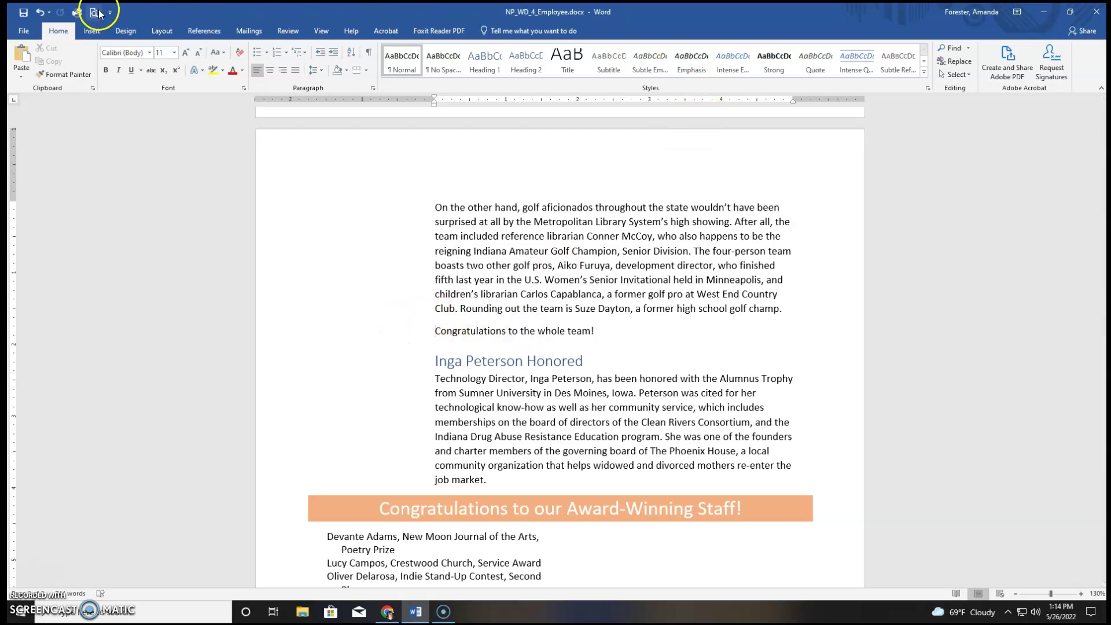
click(91, 30)
click(703, 63)
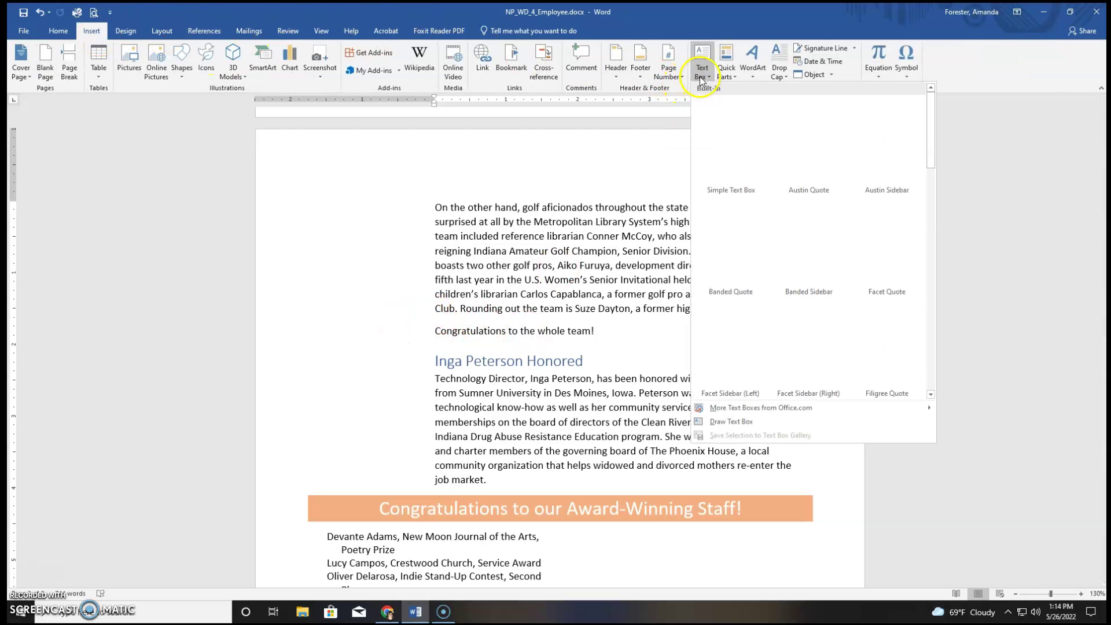
scroll(817, 313, down, 3)
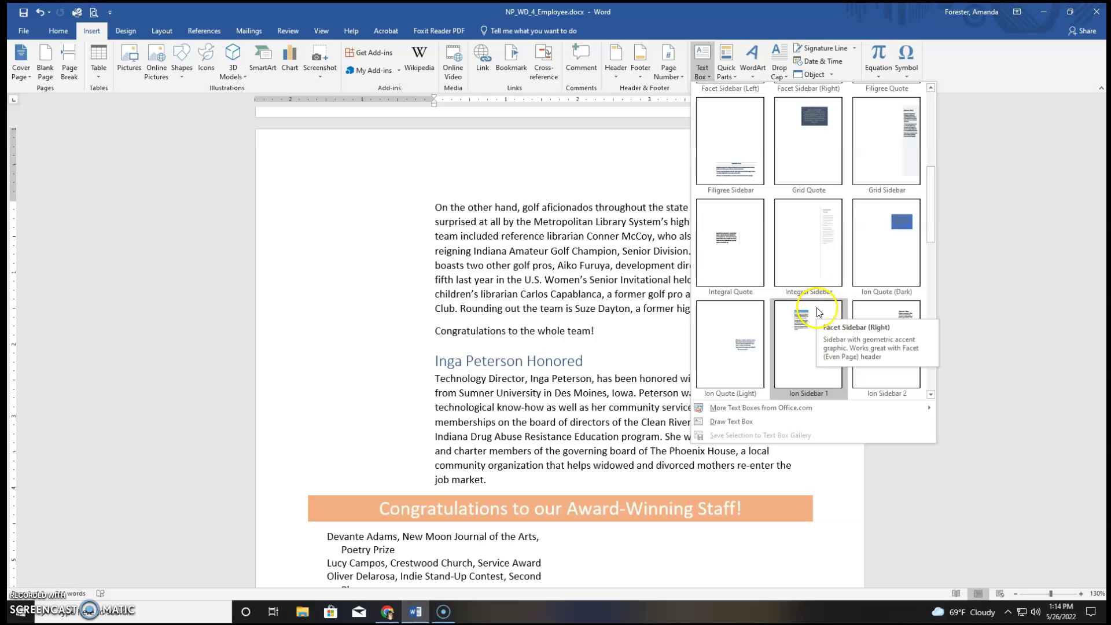
click(815, 341)
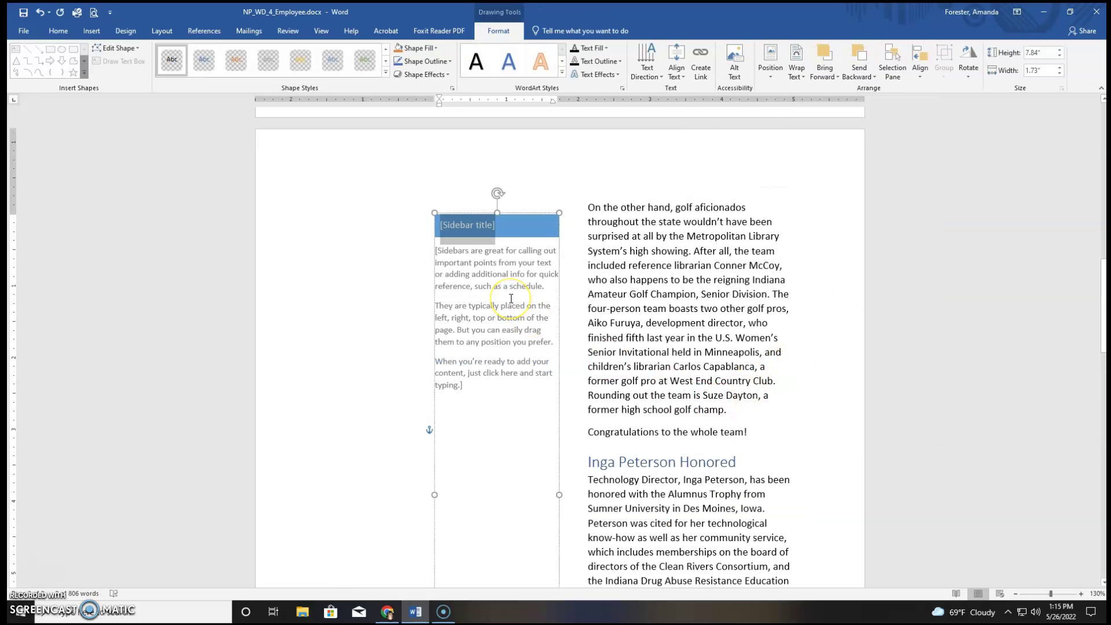
Set the new sidebar's text wrapping to In Front of Text
click(800, 73)
click(533, 216)
click(533, 217)
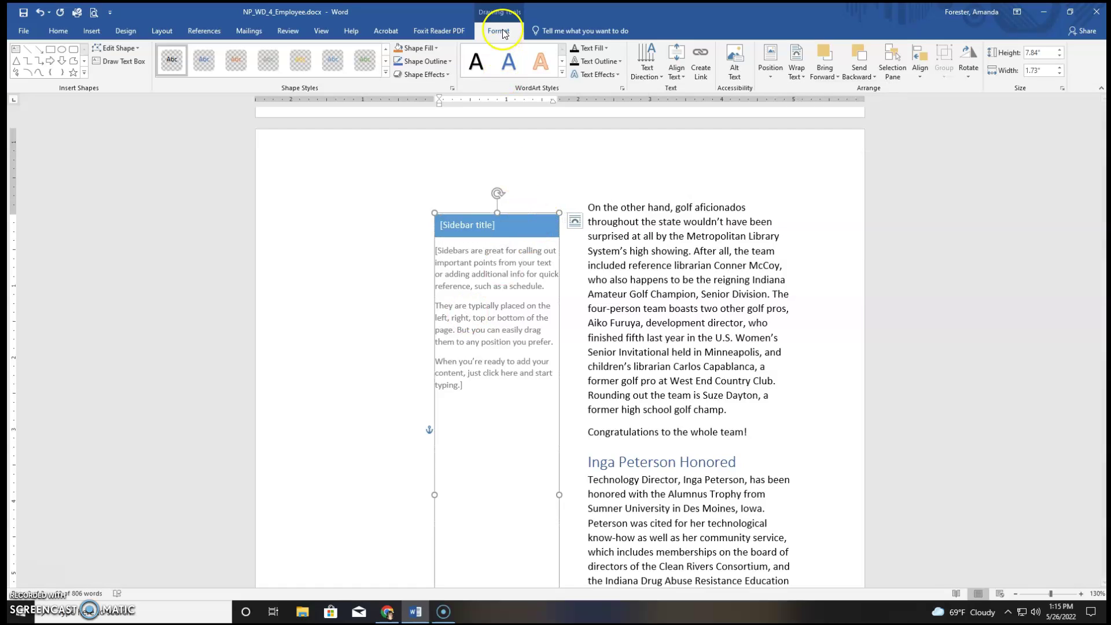
click(799, 72)
click(828, 172)
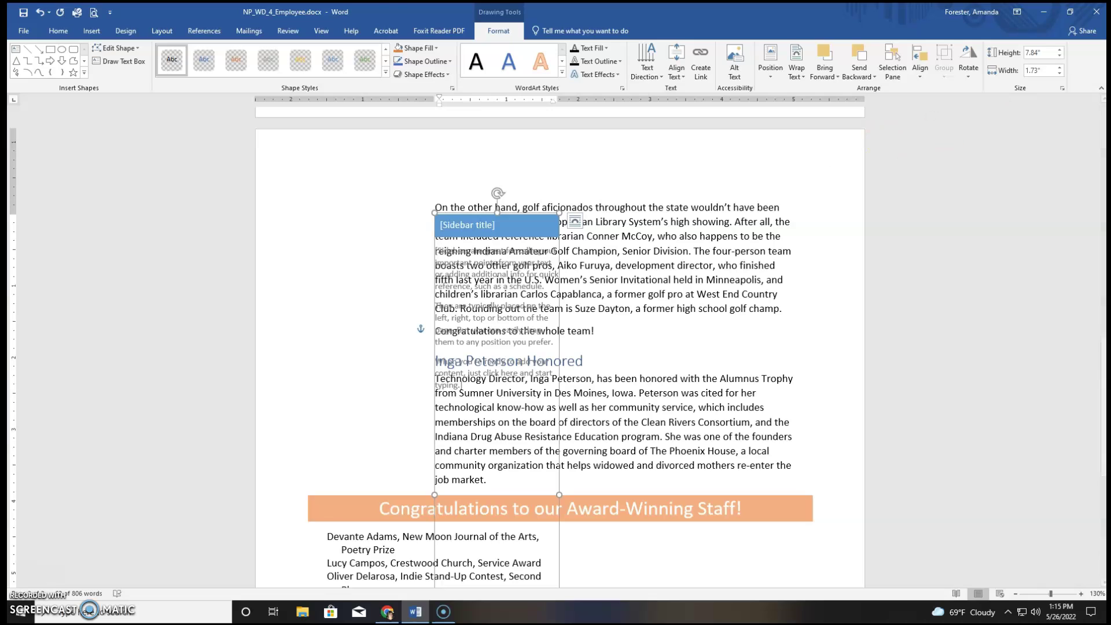
Resize the sidebar to 3.8" high and 1.5" wide
click(1044, 52)
text(3.8")
click(1044, 70)
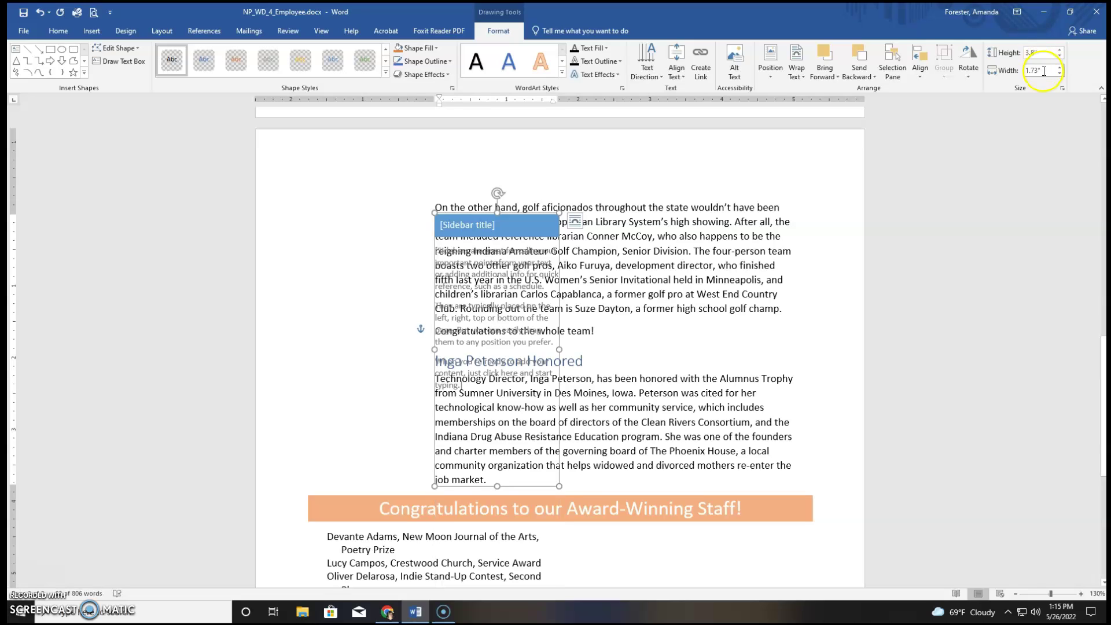
text(1.5")
key(Return)
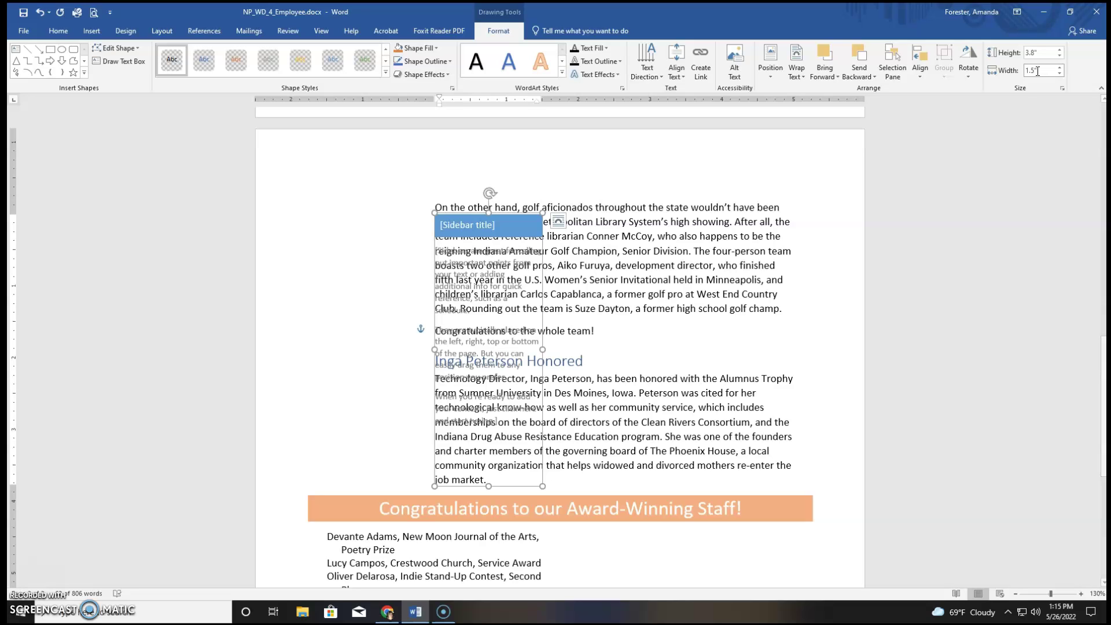
Move the sidebar into the blank area left of the golf team text, above the award-winning staff banner, and check its layout options
click(453, 216)
drag(453, 216, 333, 209)
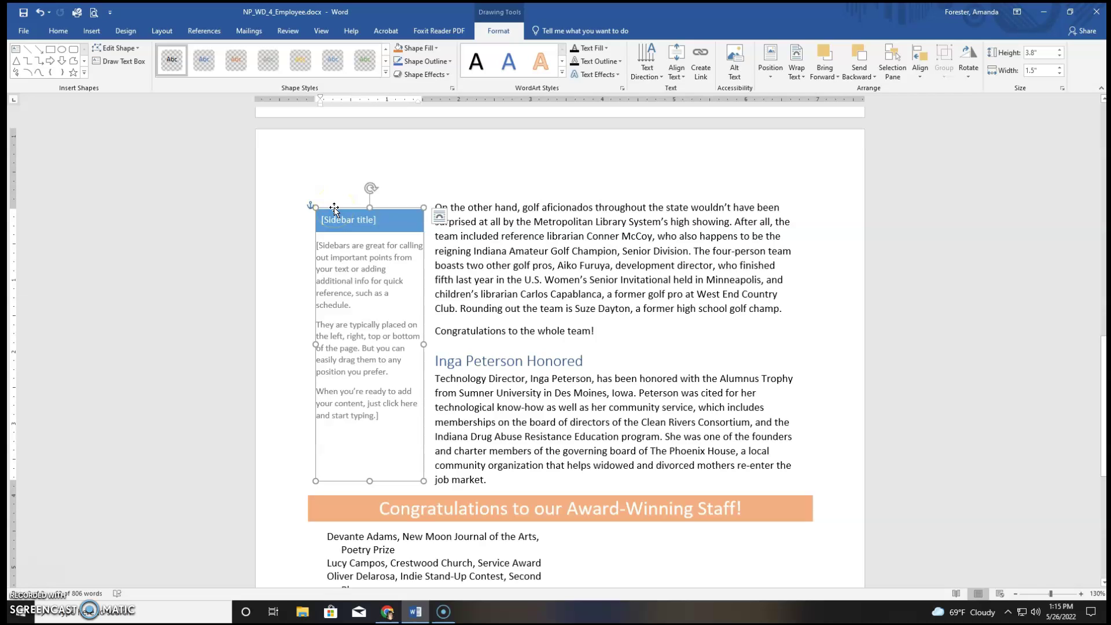
drag(334, 208, 334, 205)
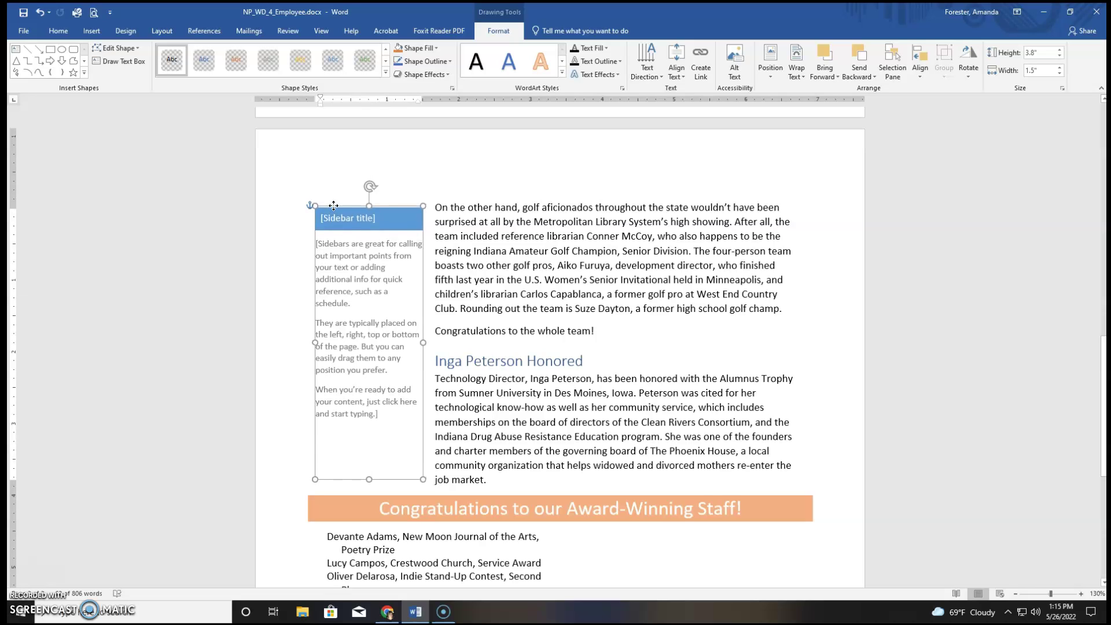
drag(334, 206, 329, 203)
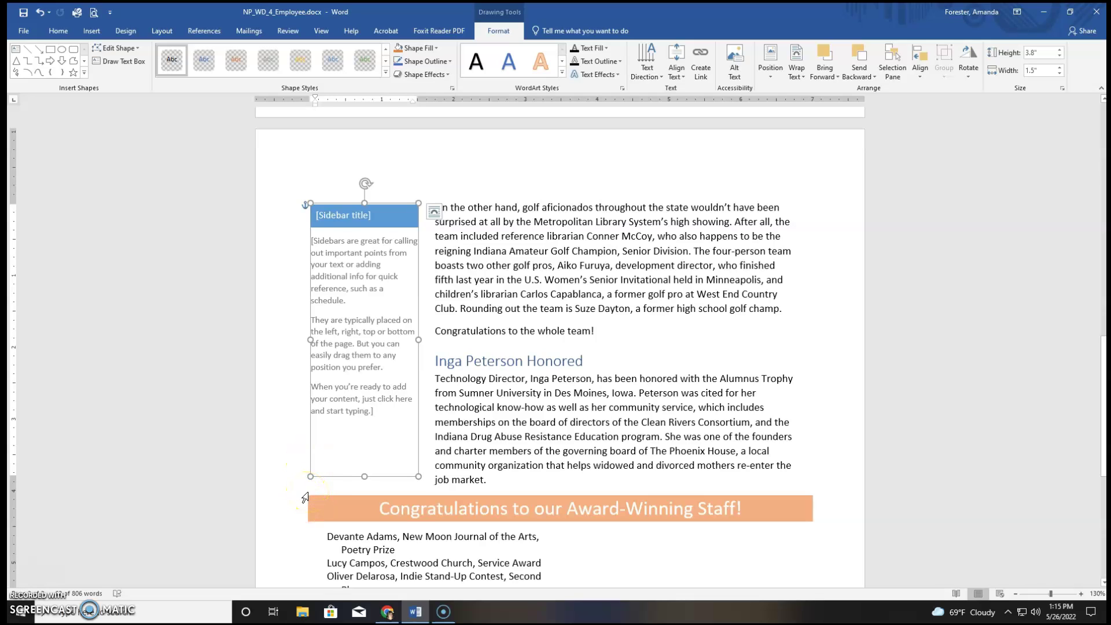
click(434, 214)
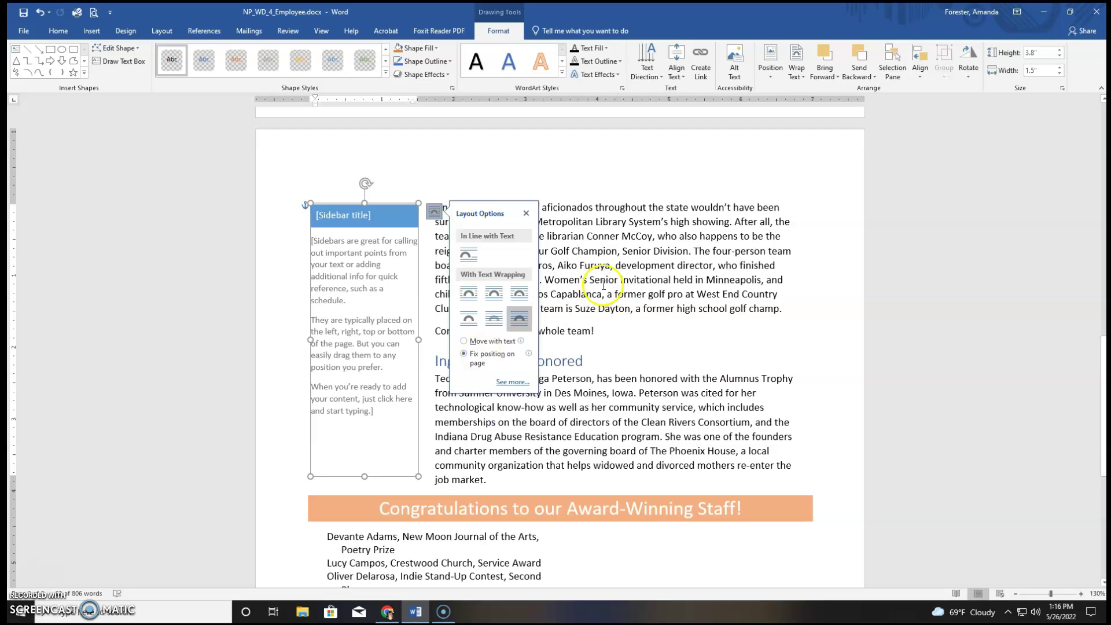
click(397, 293)
Replace the sidebar title with "Volunteers Needed" and delete the placeholder body text
click(368, 217)
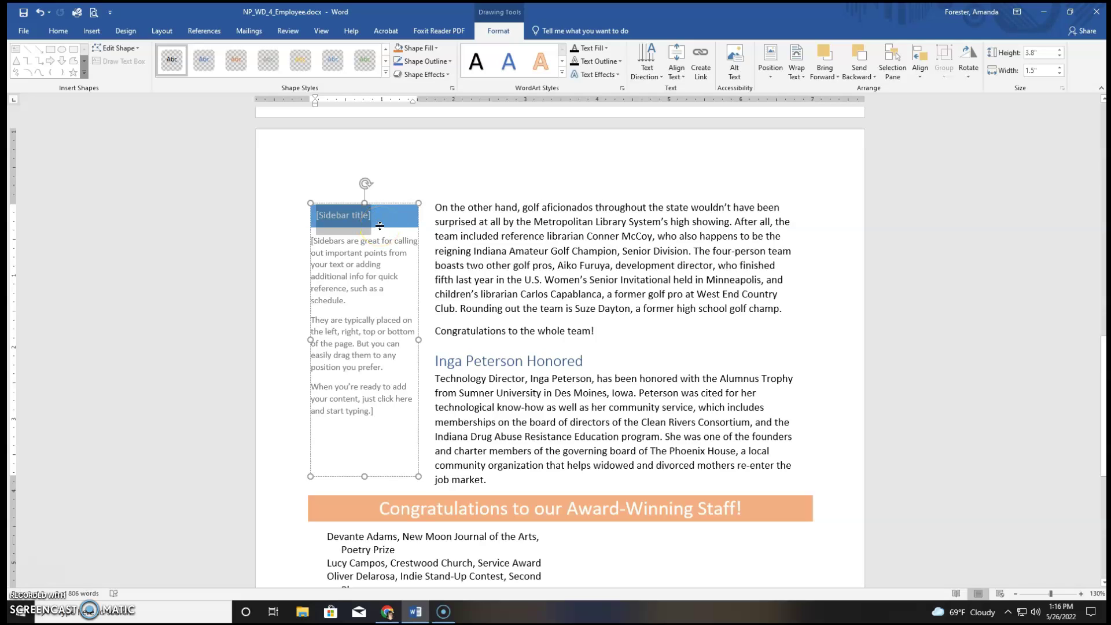
text(Volunteers Needed)
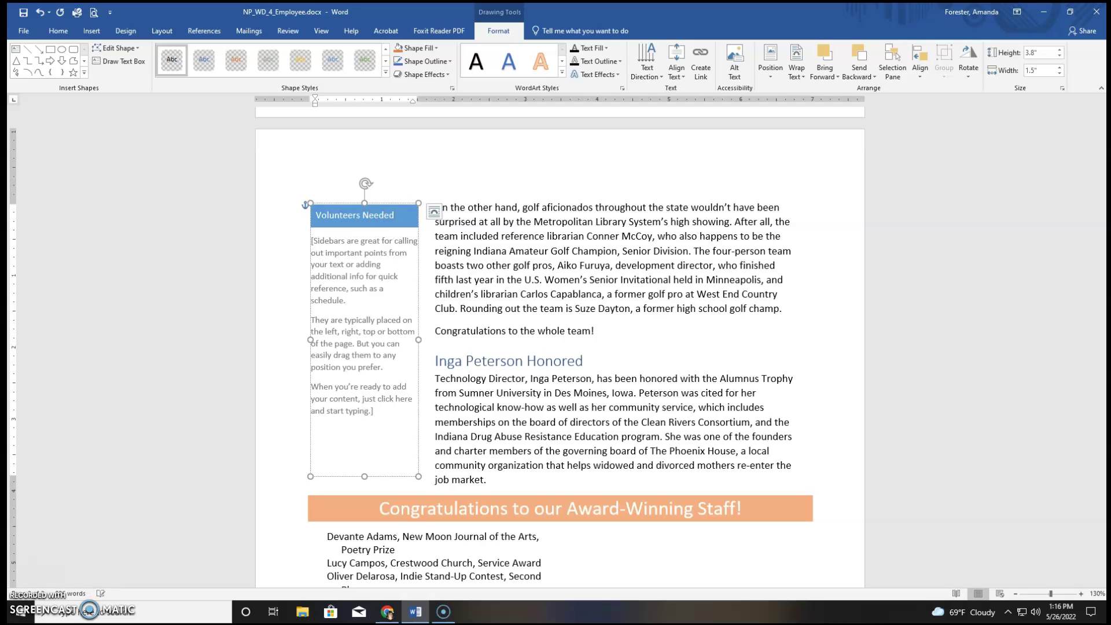
click(332, 257)
key(Delete)
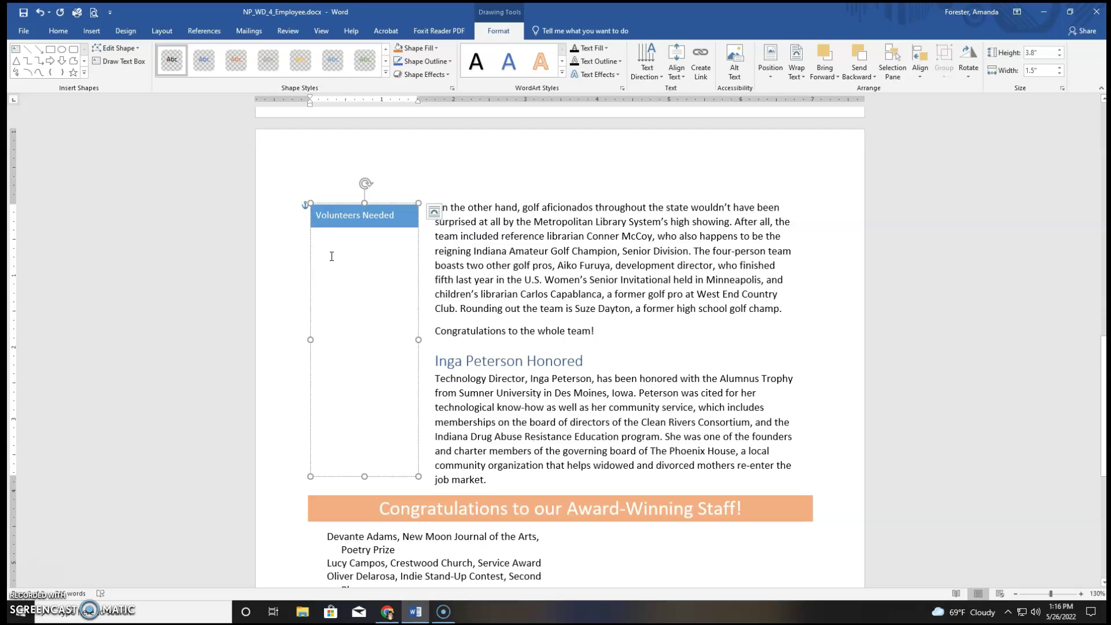
Insert the text from Support_WD_4_Volunteers.docx into the sidebar body and remove the extra blank paragraph after it
click(95, 34)
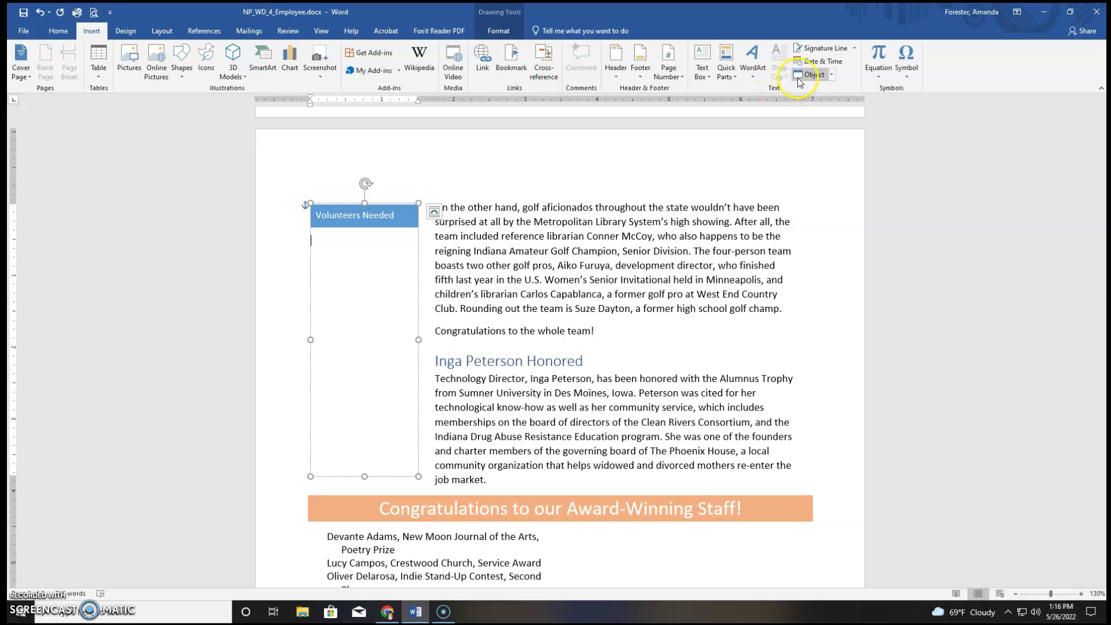
click(832, 75)
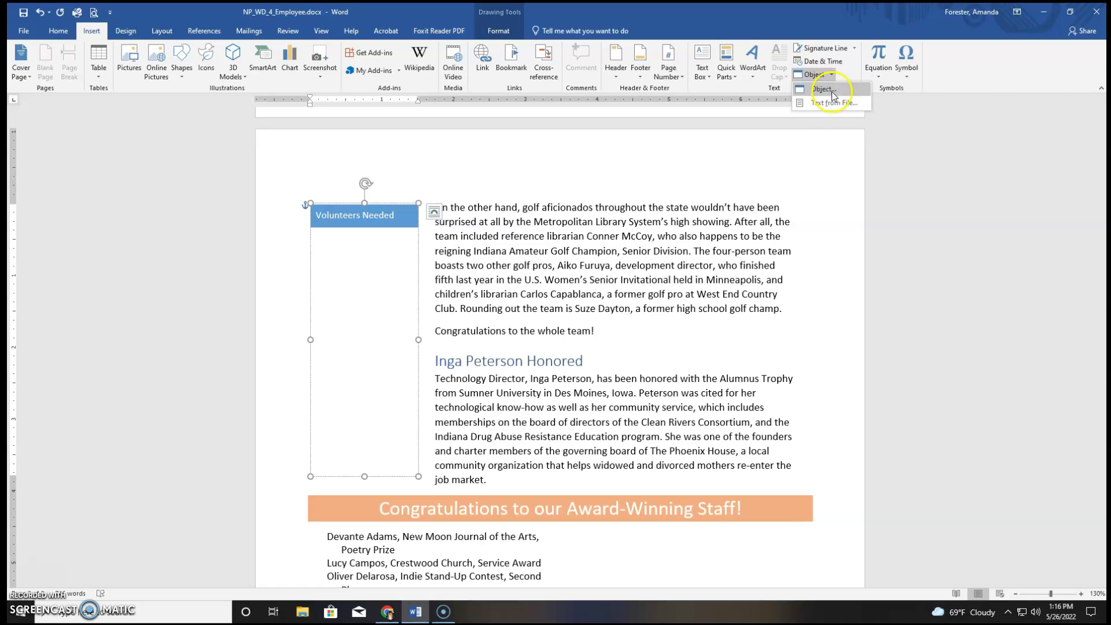
click(827, 104)
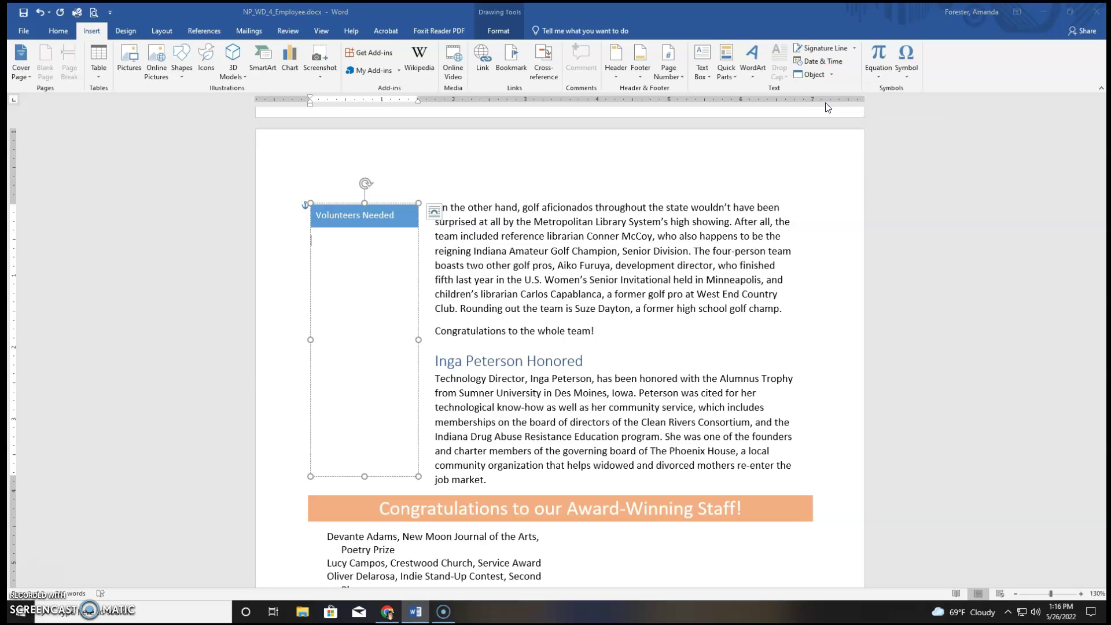
drag(365, 49, 522, 113)
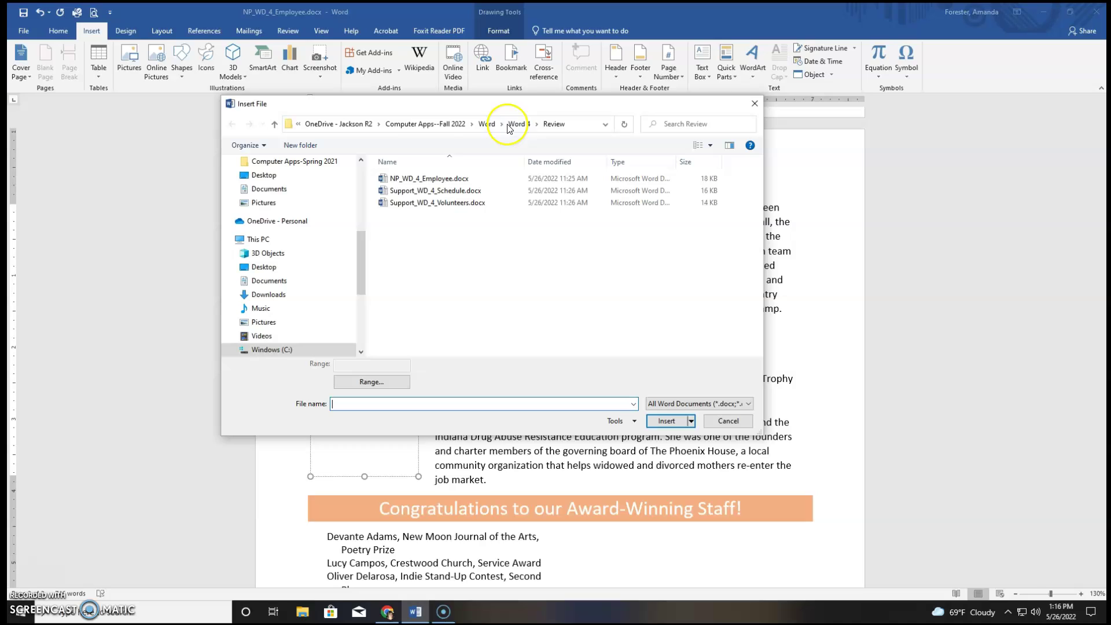
click(445, 203)
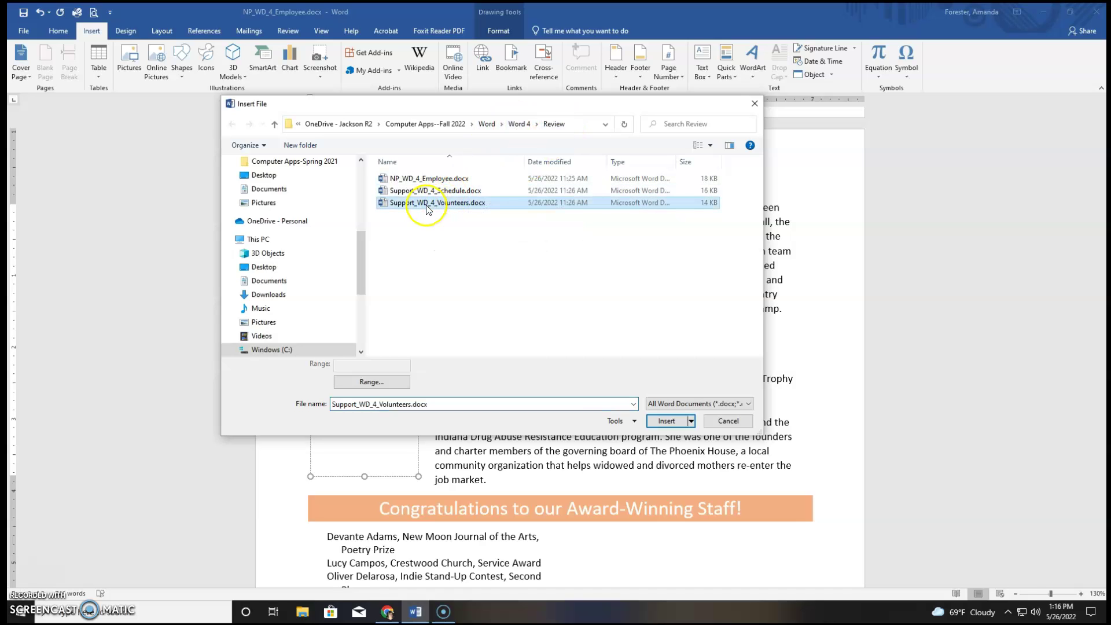
click(666, 421)
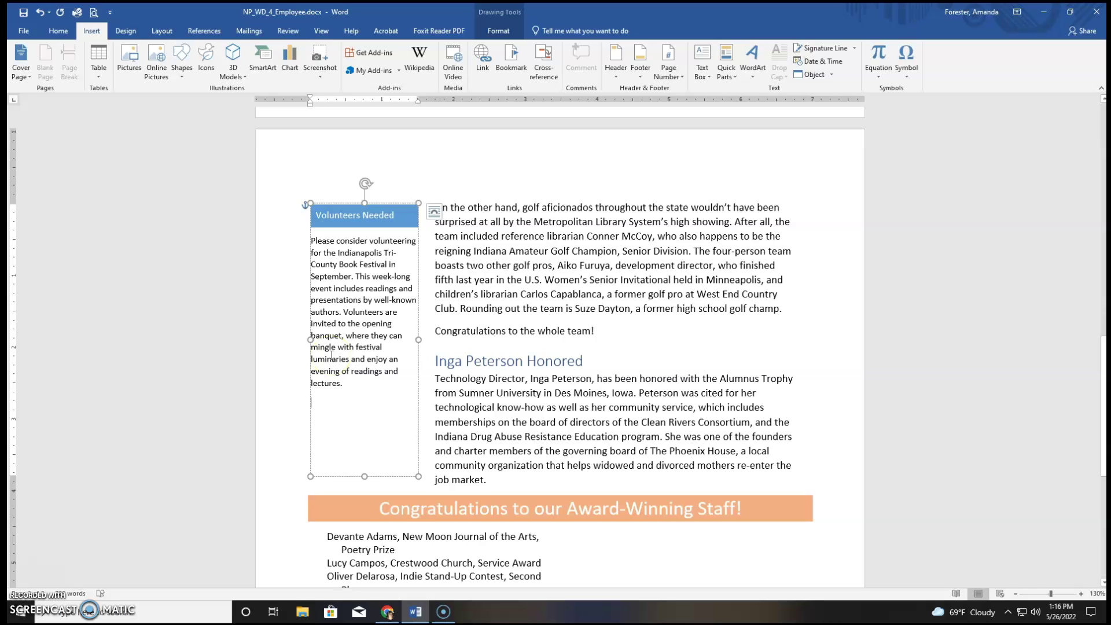
key(BackSpace)
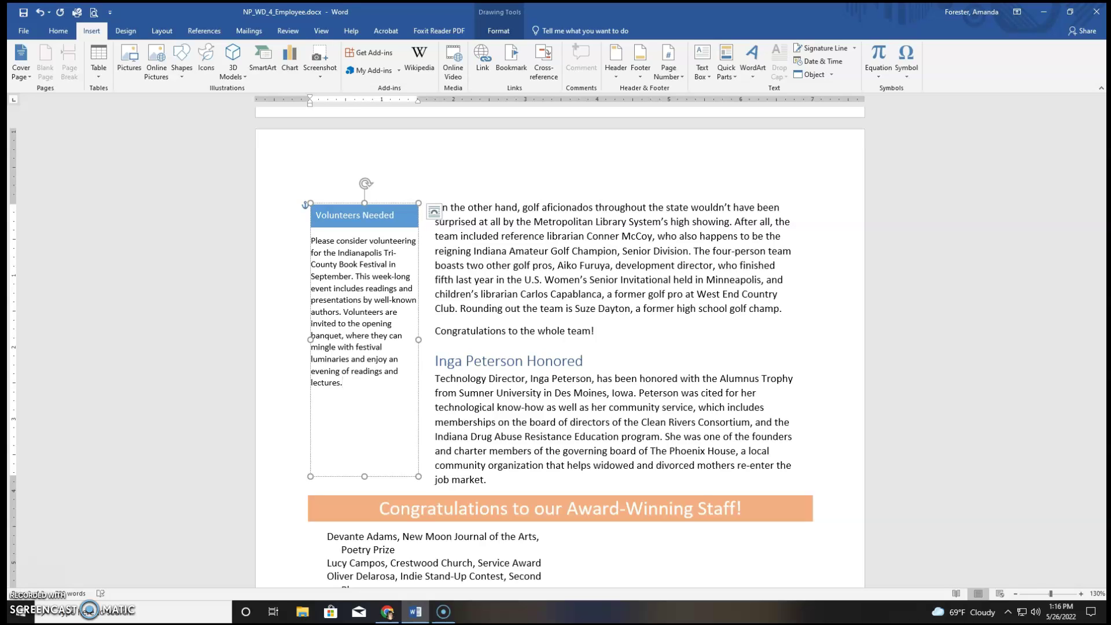
Set the font size of the sidebar's title and body text to 11
drag(303, 215, 385, 404)
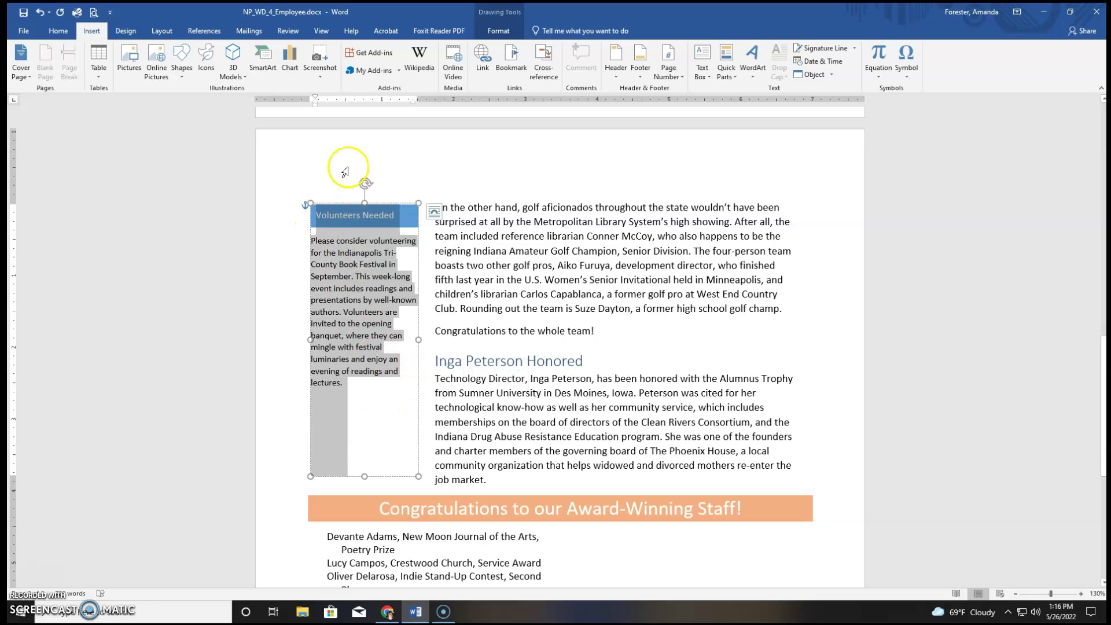
click(62, 36)
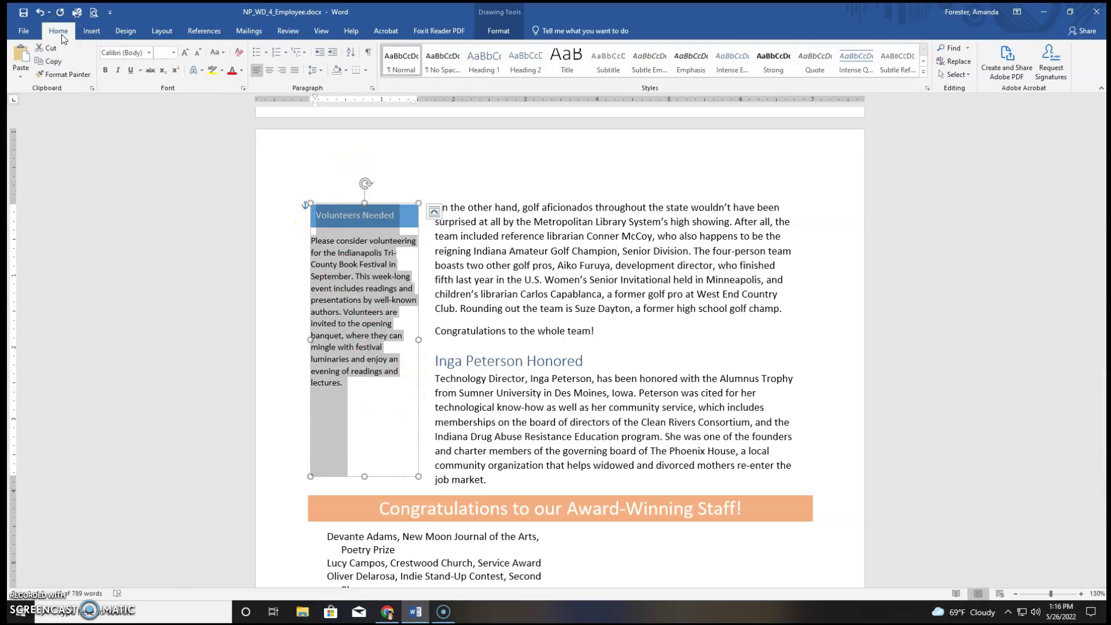
click(163, 54)
text(11)
key(Return)
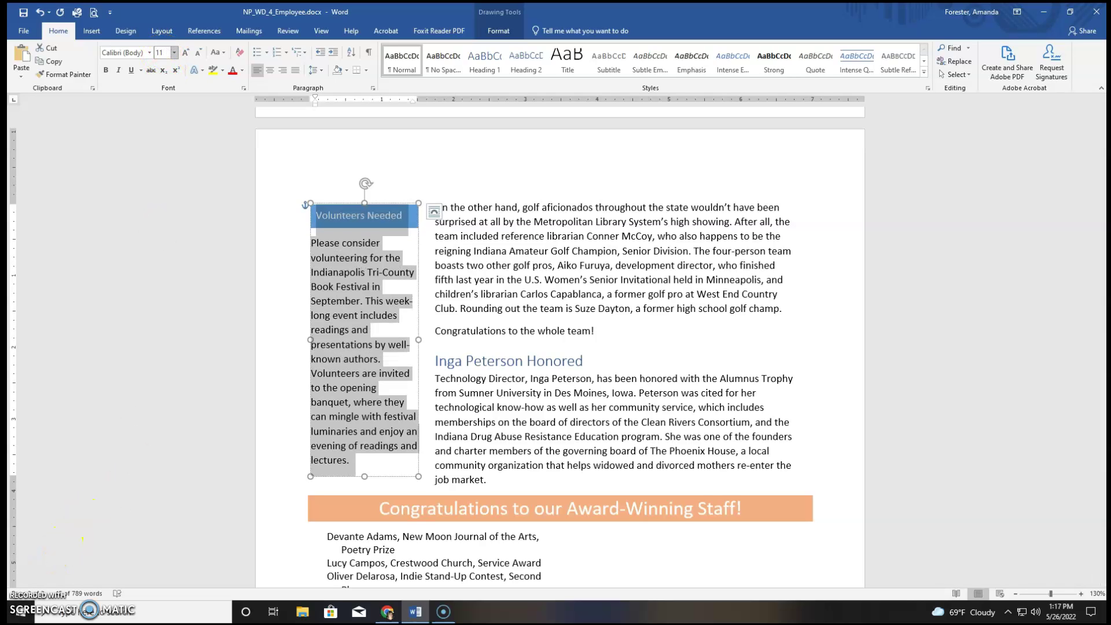
Add a dropped drop cap spanning 2 lines to the first paragraph under "Win a Vacation Getaway"
click(340, 410)
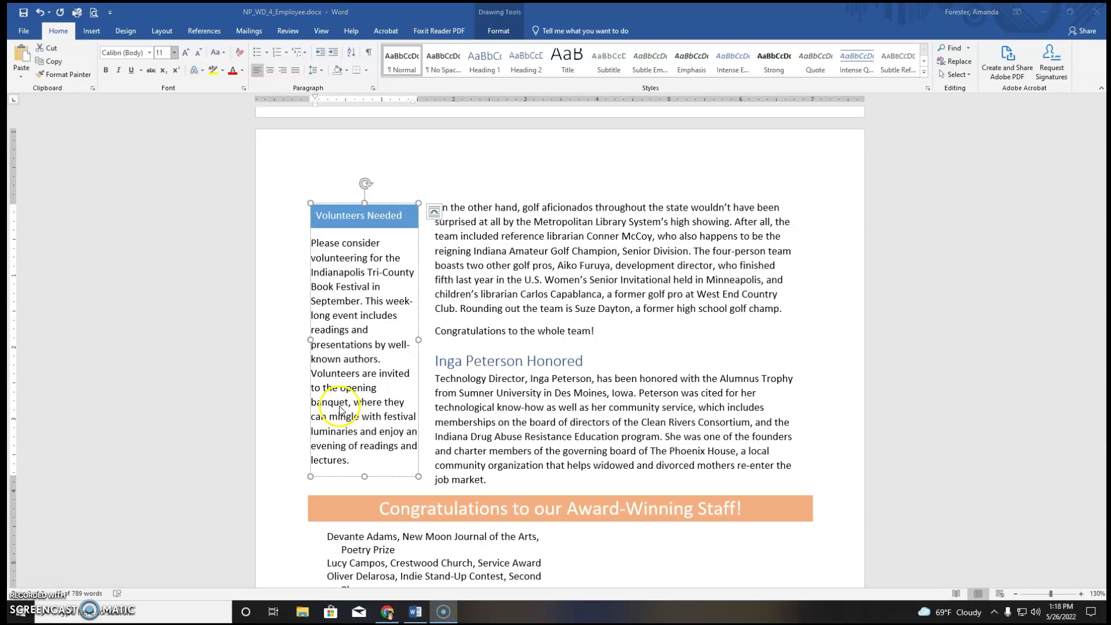
click(344, 247)
scroll(628, 315, up, 10)
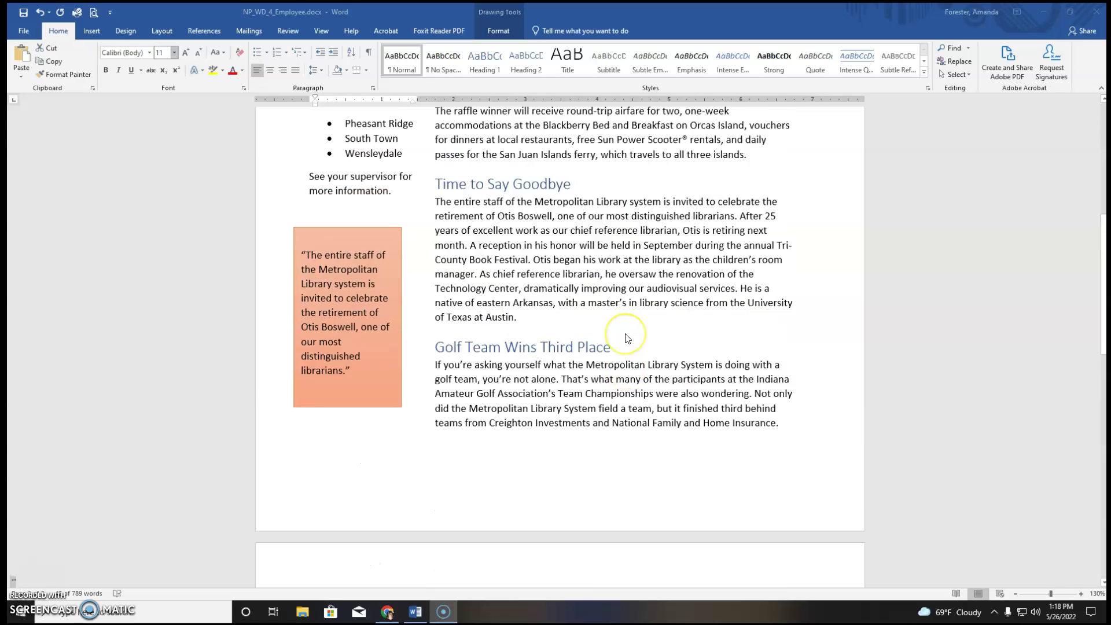
scroll(625, 338, up, 3)
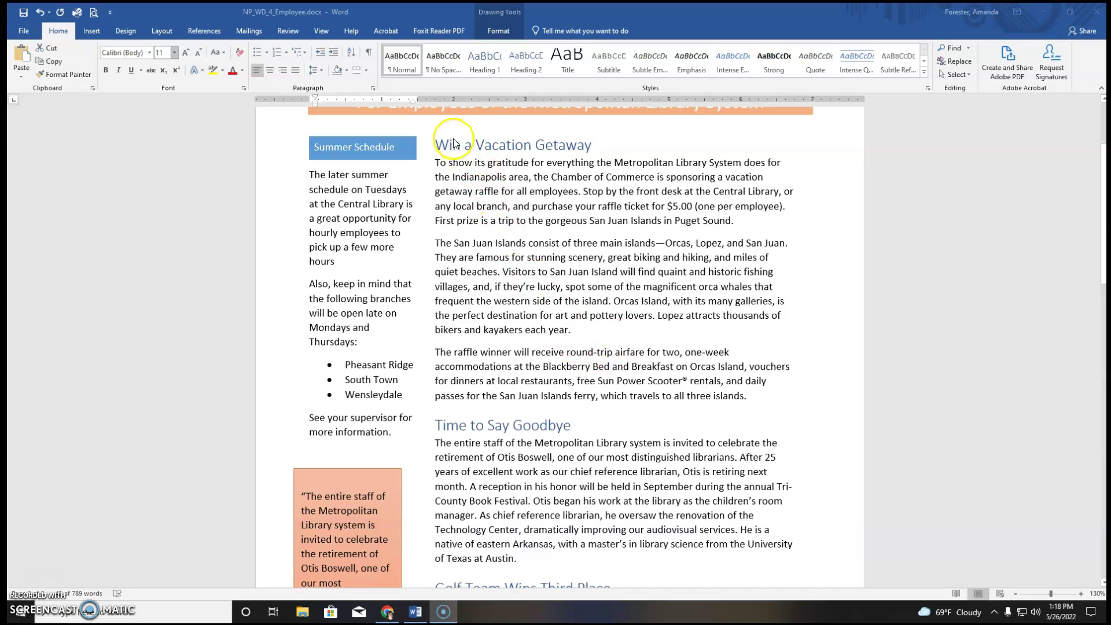
scroll(452, 186, up, 1)
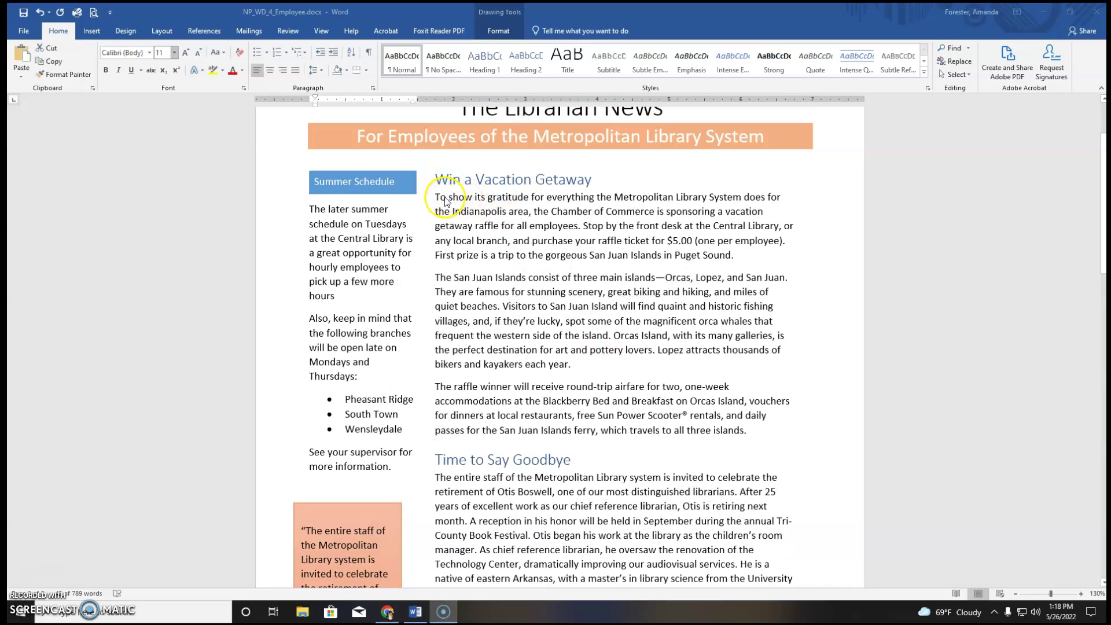
click(437, 199)
drag(435, 199, 440, 199)
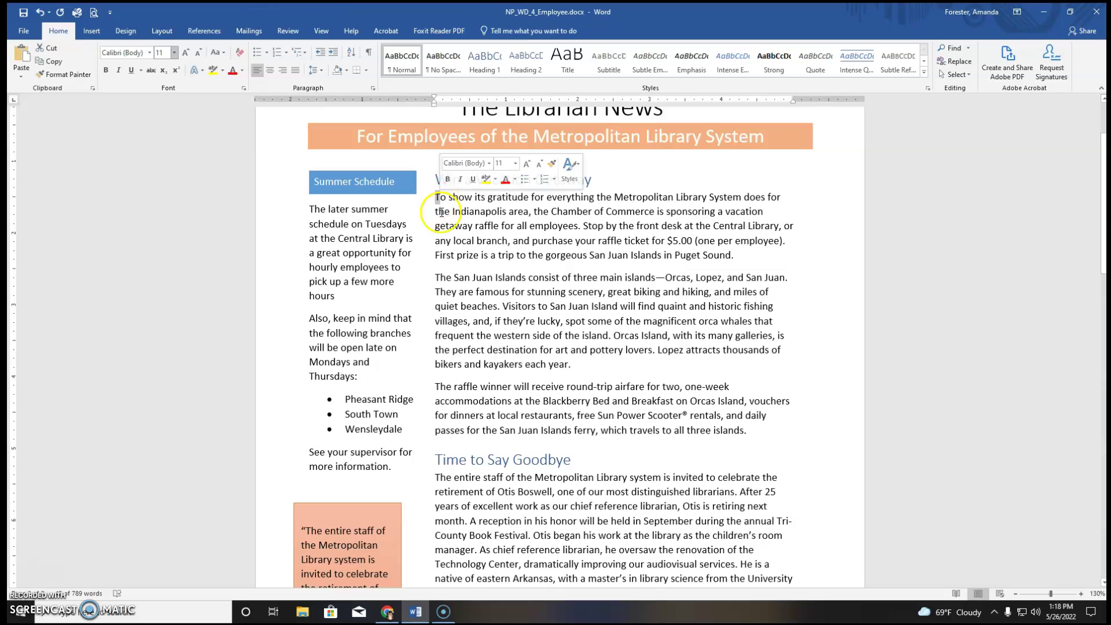
click(438, 199)
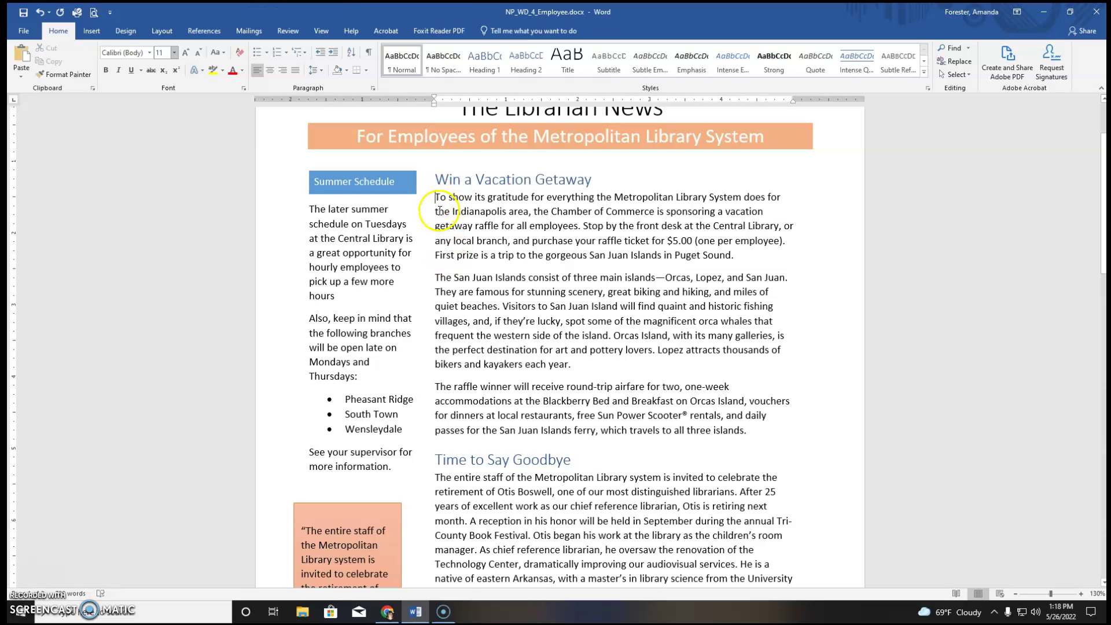
click(91, 31)
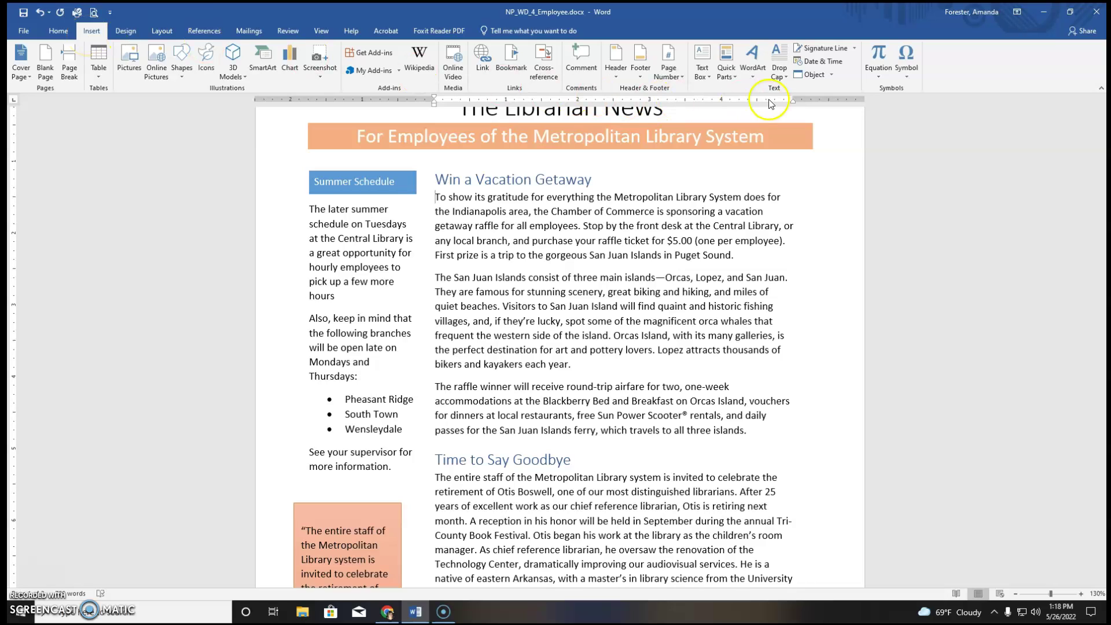
click(780, 74)
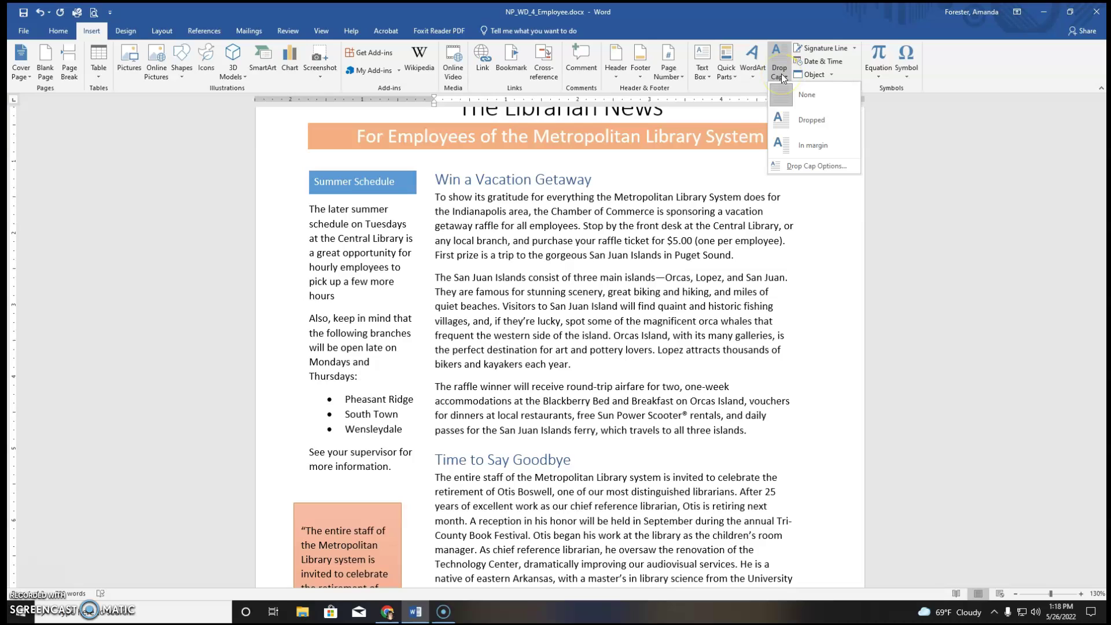
click(796, 118)
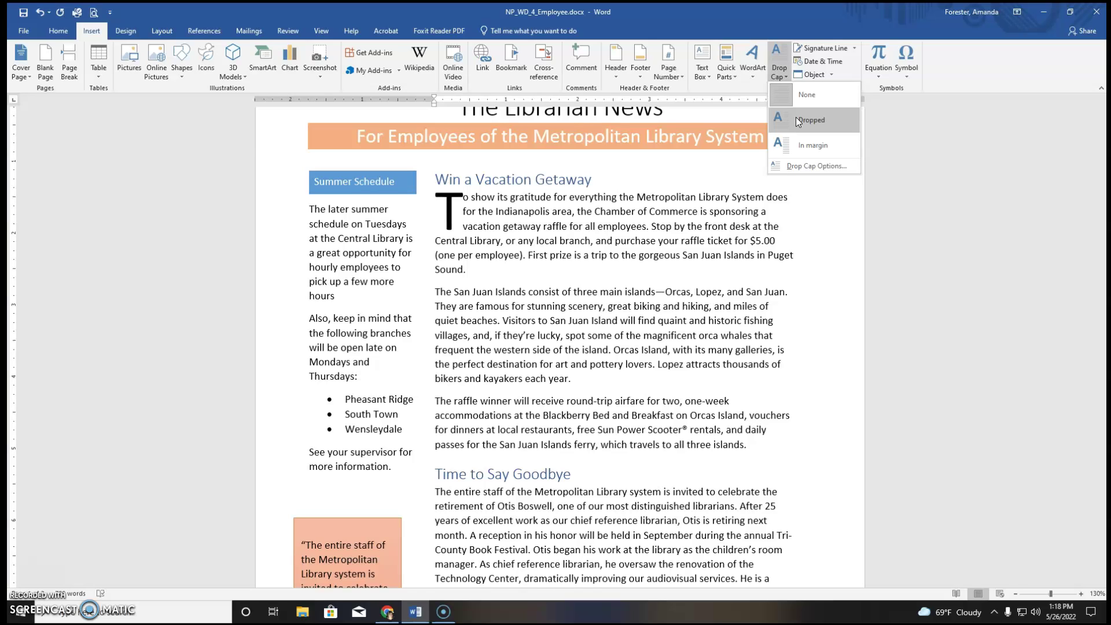
click(796, 145)
click(793, 166)
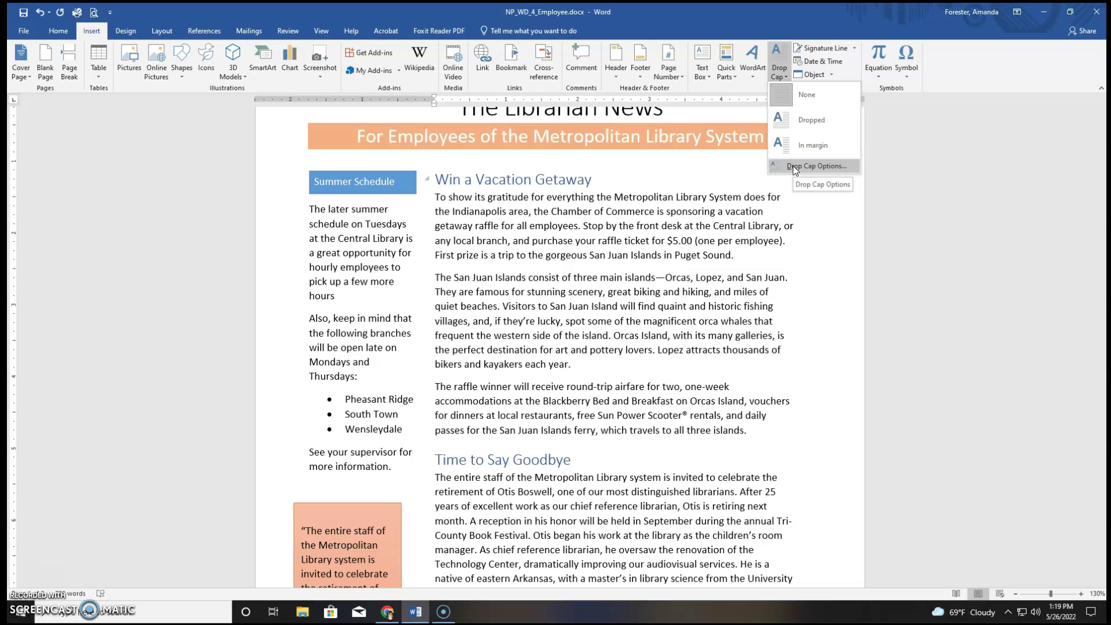
click(817, 165)
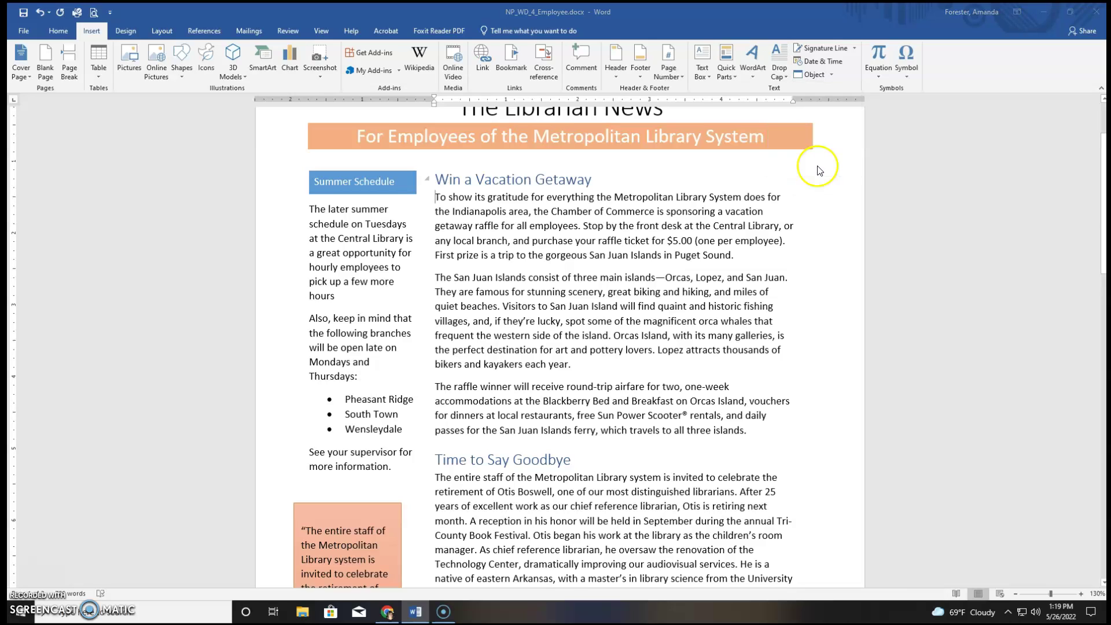
click(560, 258)
drag(565, 222, 570, 200)
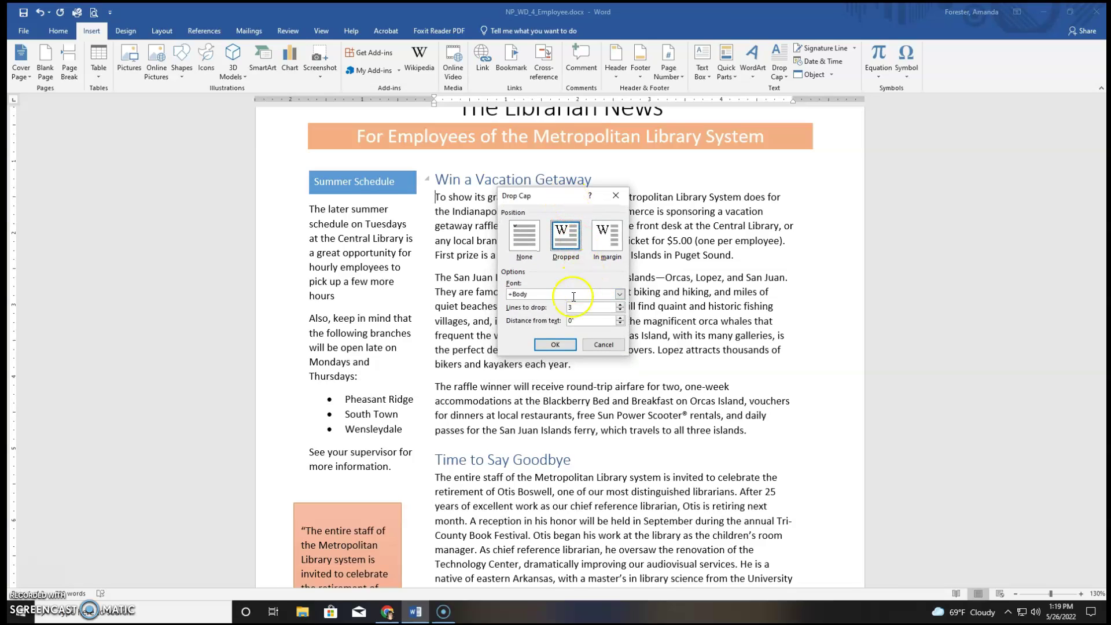
click(620, 315)
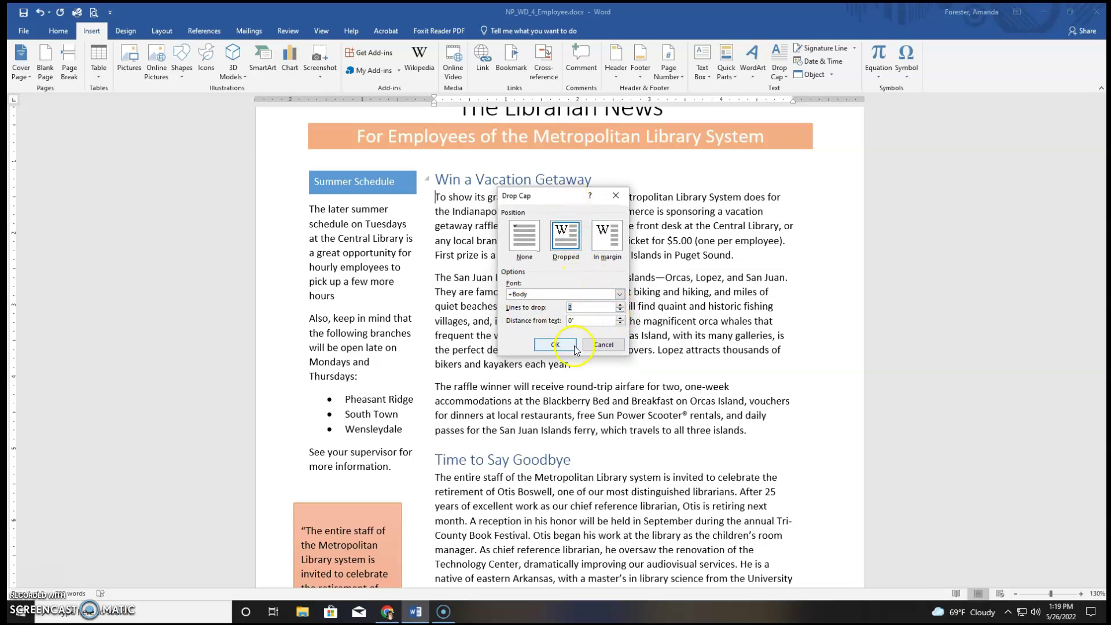
click(555, 344)
click(513, 274)
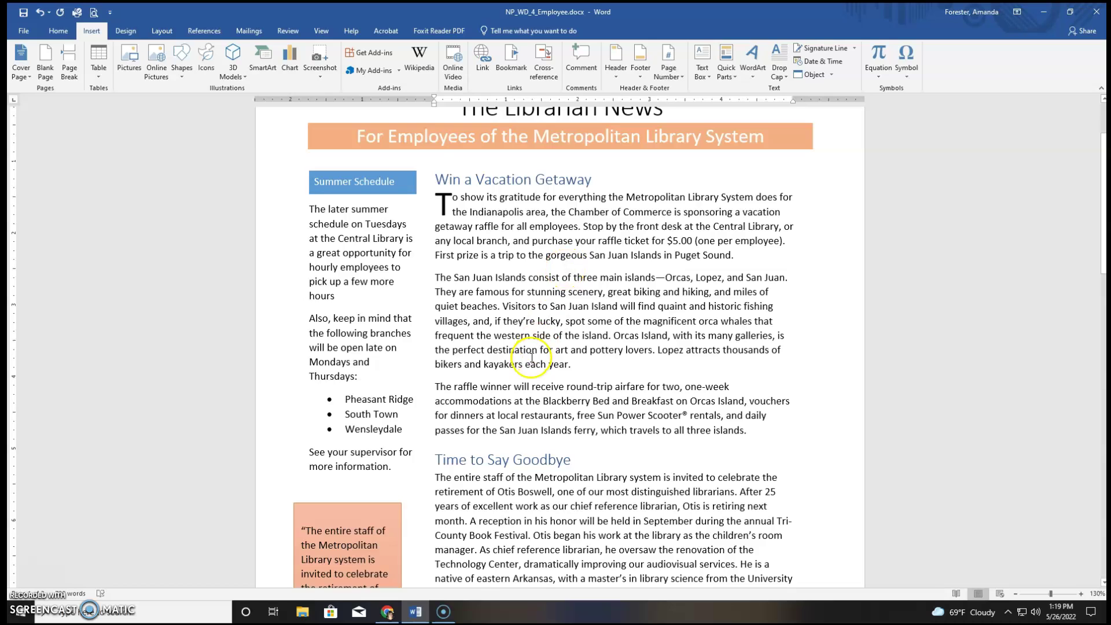
Repeat the two-line drop cap on the opening paragraphs under "Time to Say Goodbye" and "Golf Team Wins Third Place"
scroll(561, 278, down, 3)
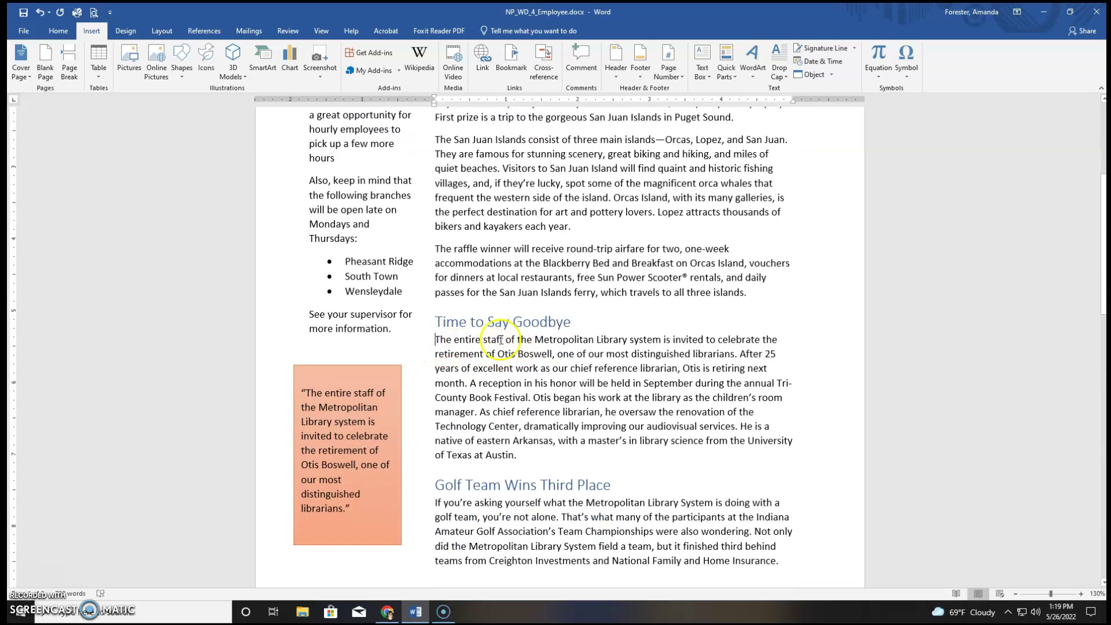
key(F4)
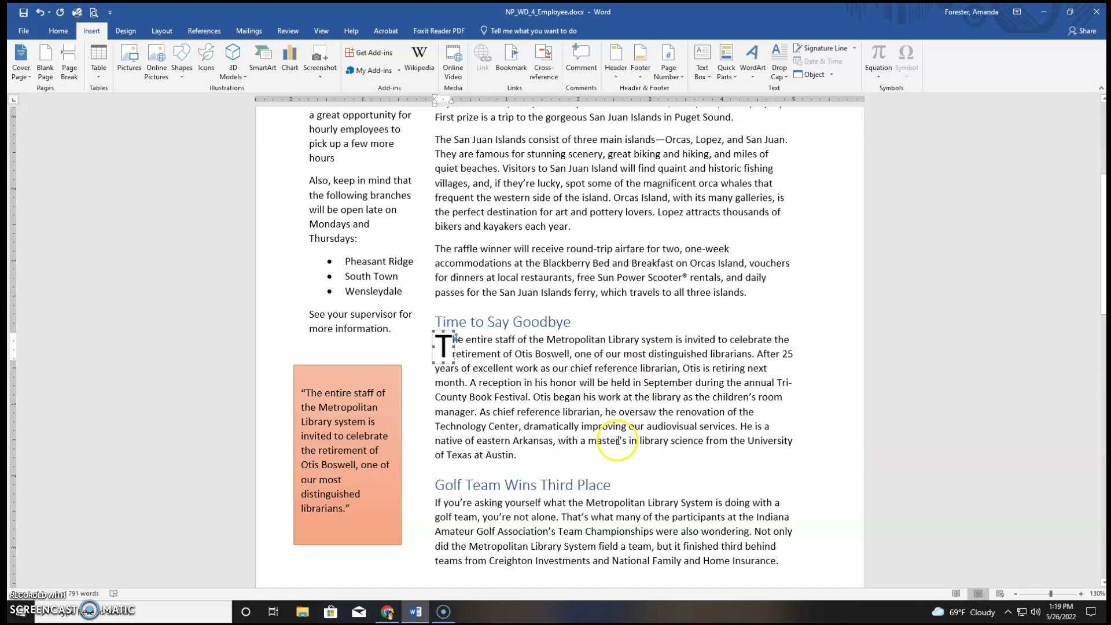
click(478, 352)
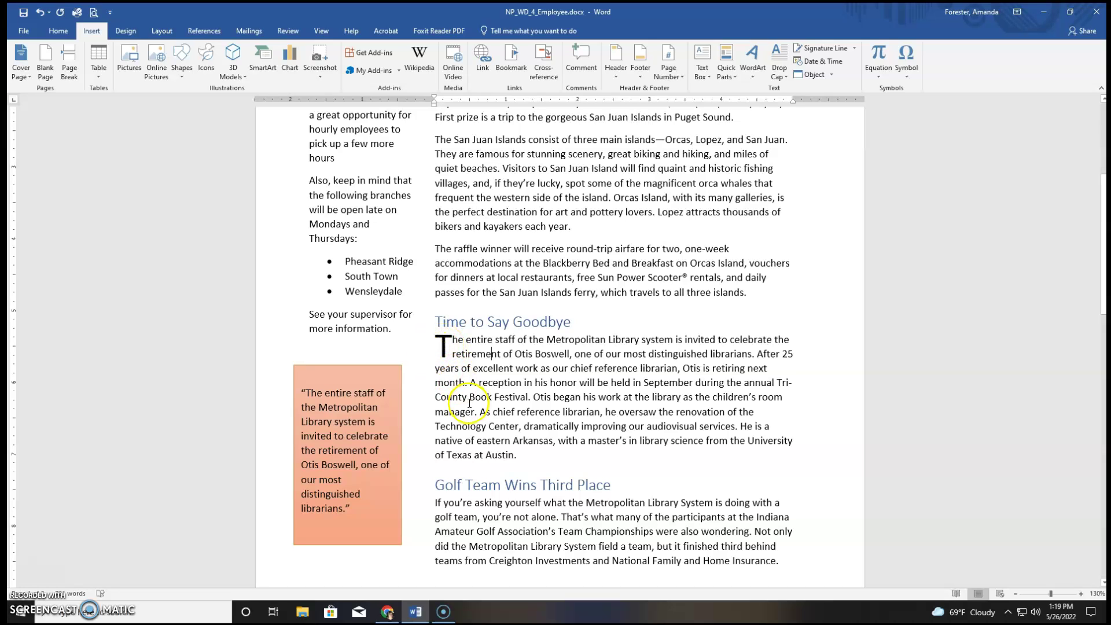
scroll(470, 396, down, 3)
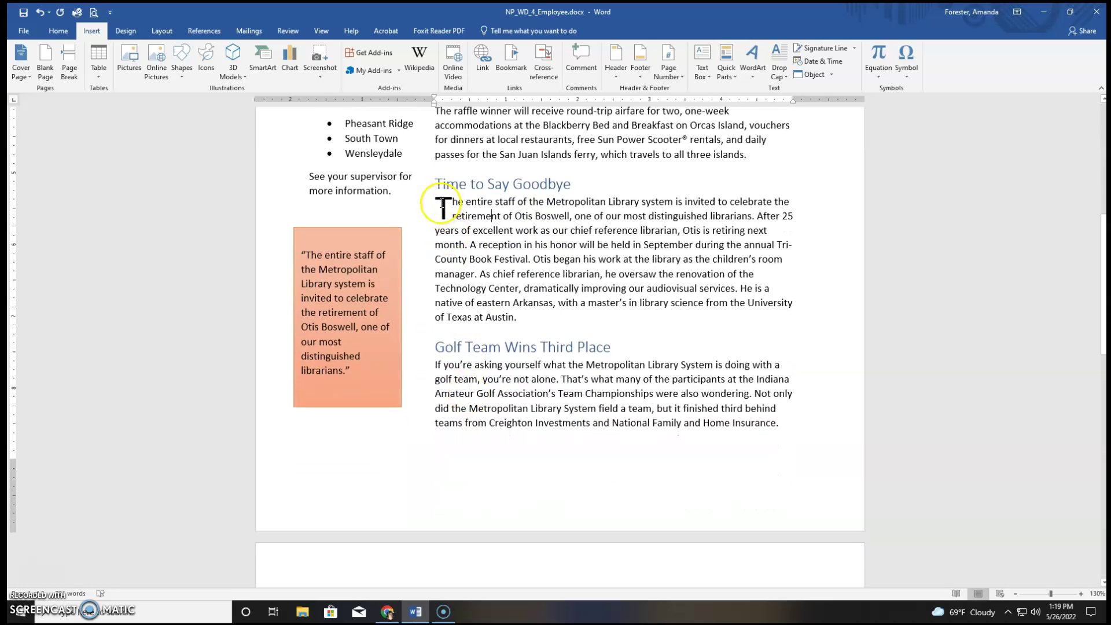
click(435, 365)
key(F4)
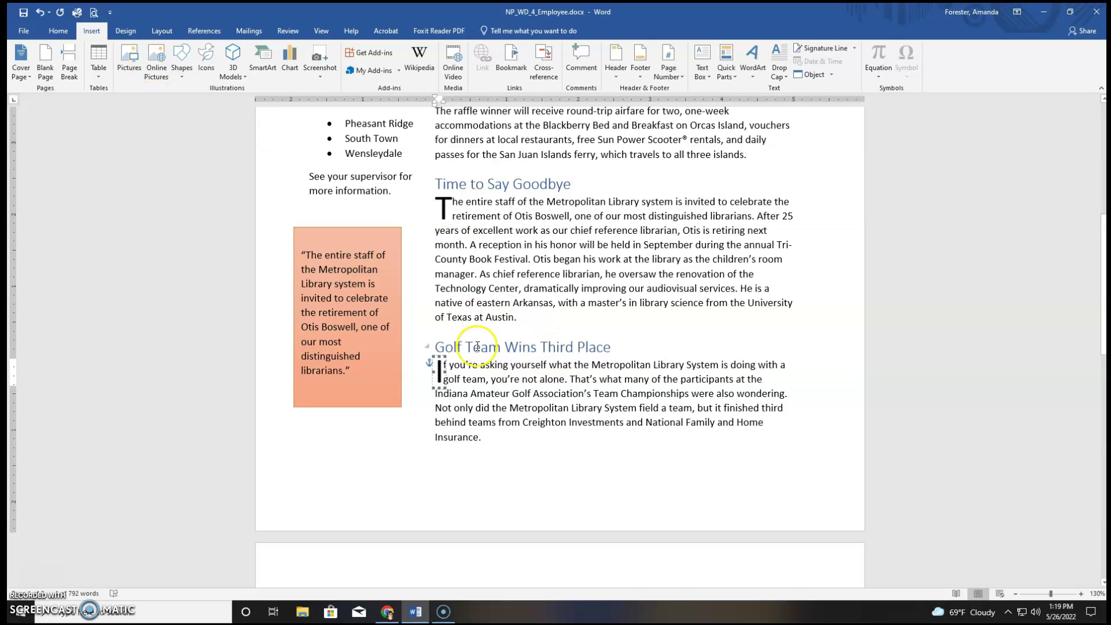
Repeat the two-line drop cap on the paragraph about the honored technology director on the second page
scroll(473, 349, down, 3)
scroll(469, 341, down, 6)
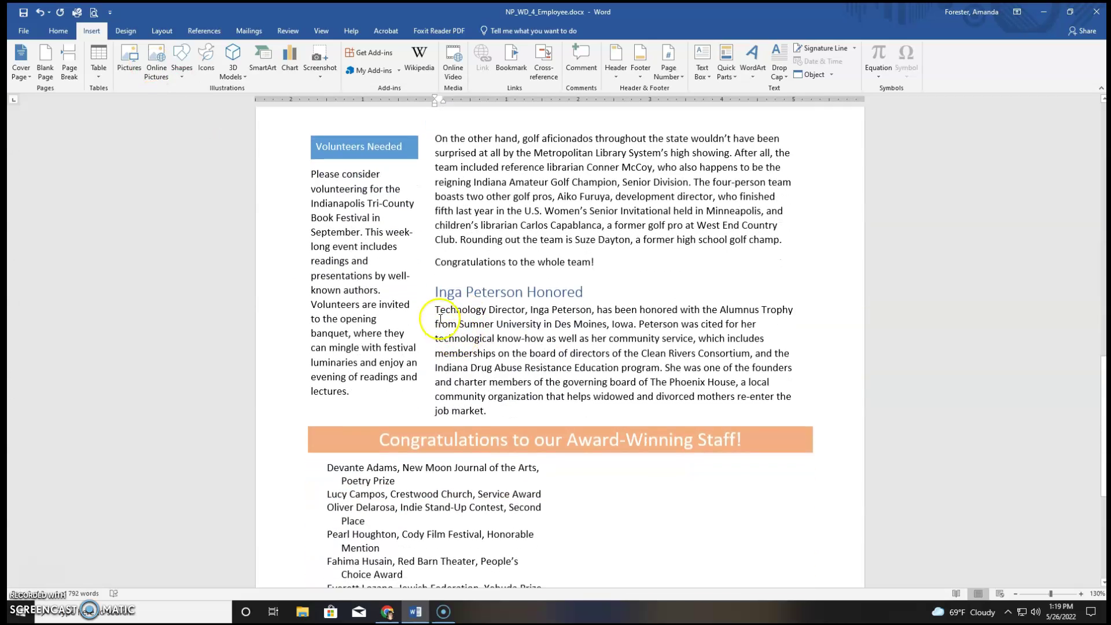
click(437, 310)
key(F4)
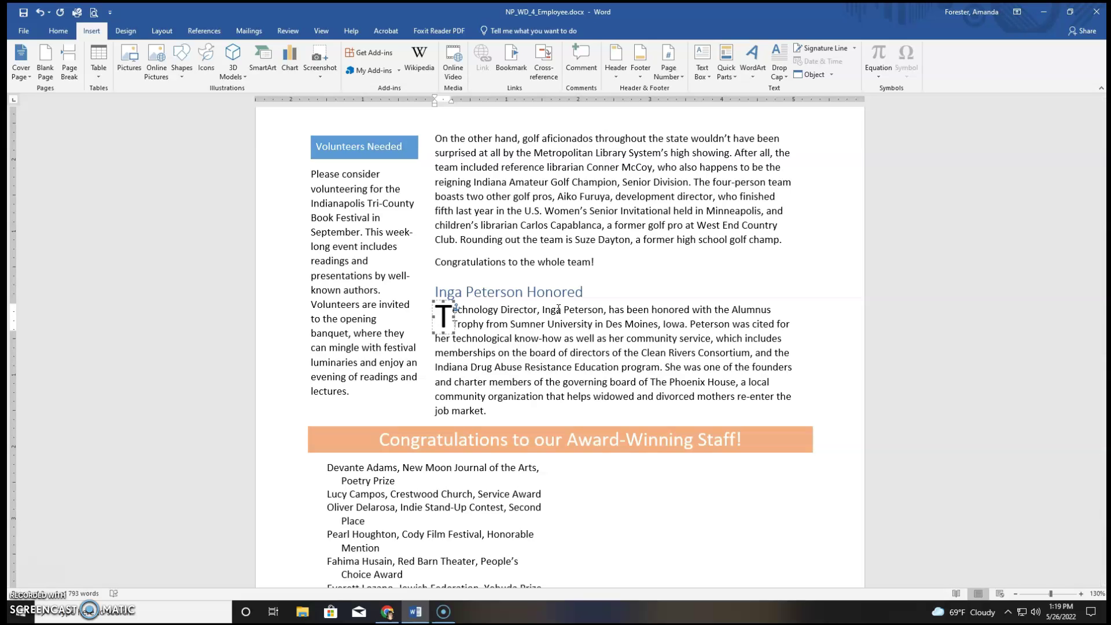
Clear all formatting from the newsletter title "The Librarian News" on the first page
scroll(558, 310, up, 7)
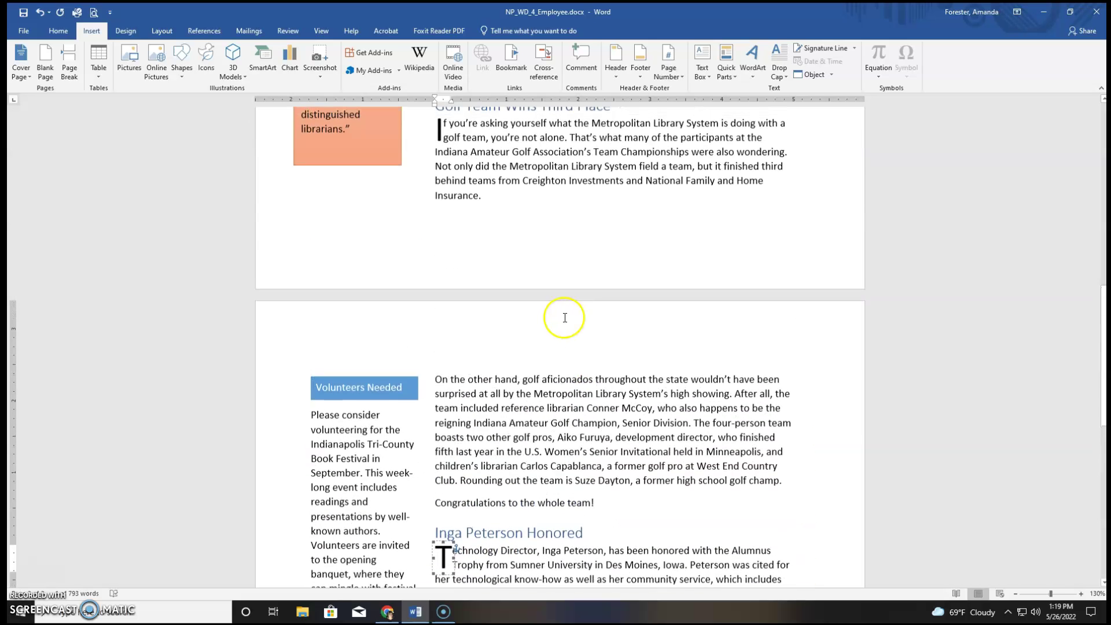
scroll(564, 318, up, 9)
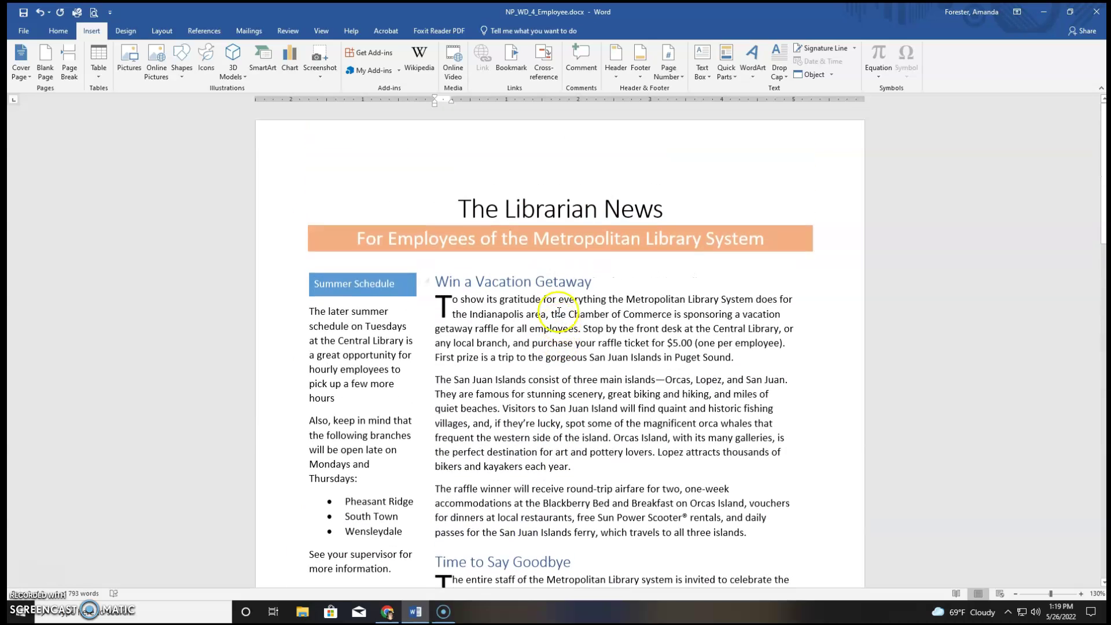
triple_click(539, 213)
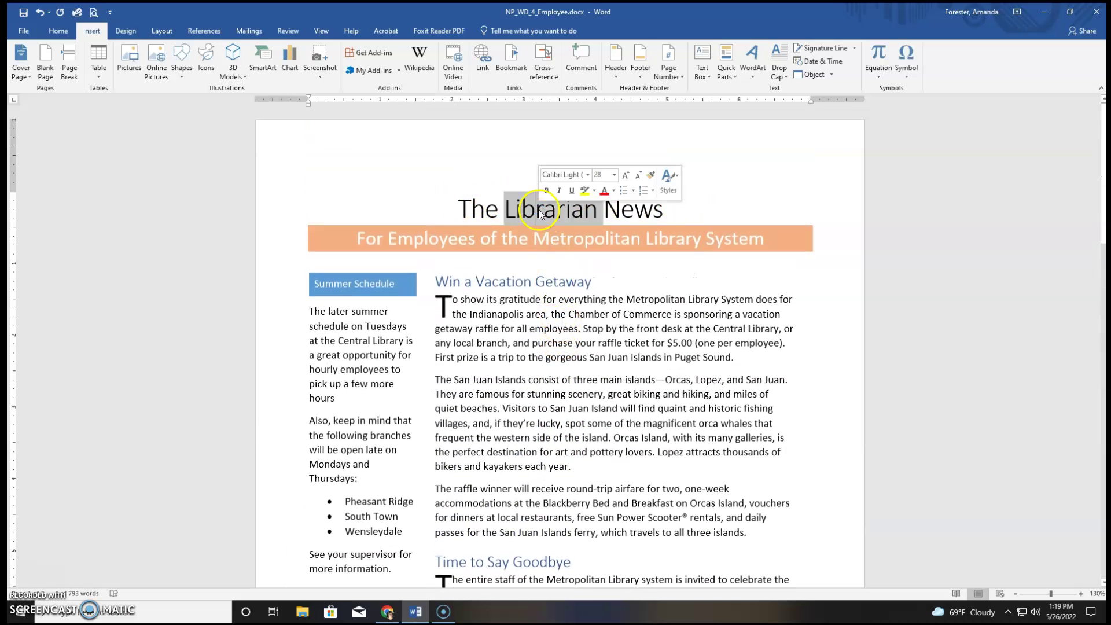
double_click(539, 213)
click(281, 214)
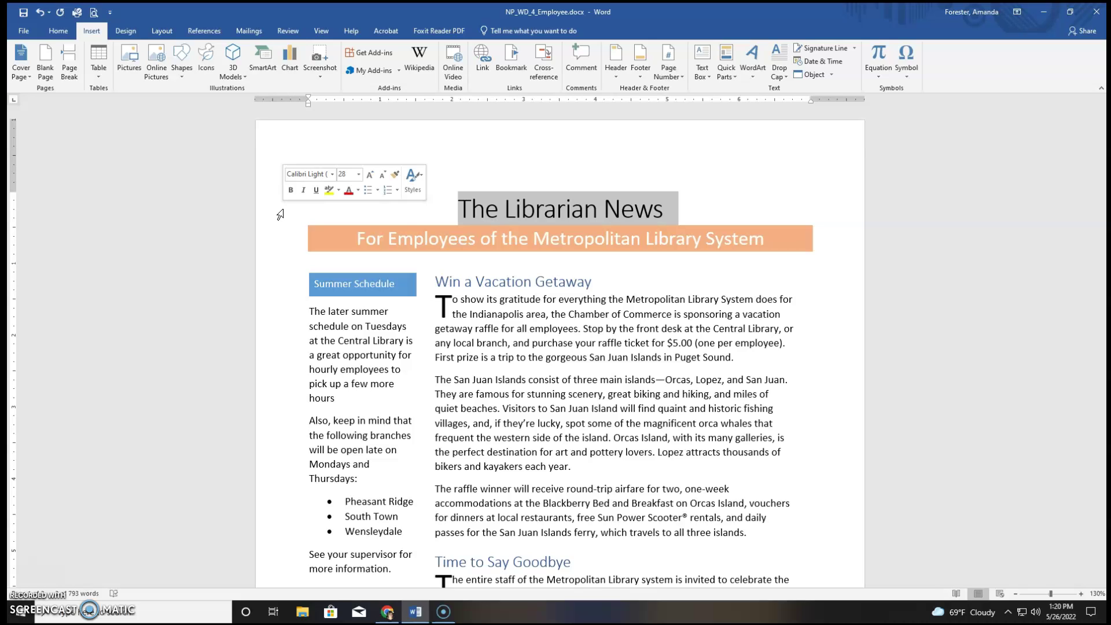
click(67, 33)
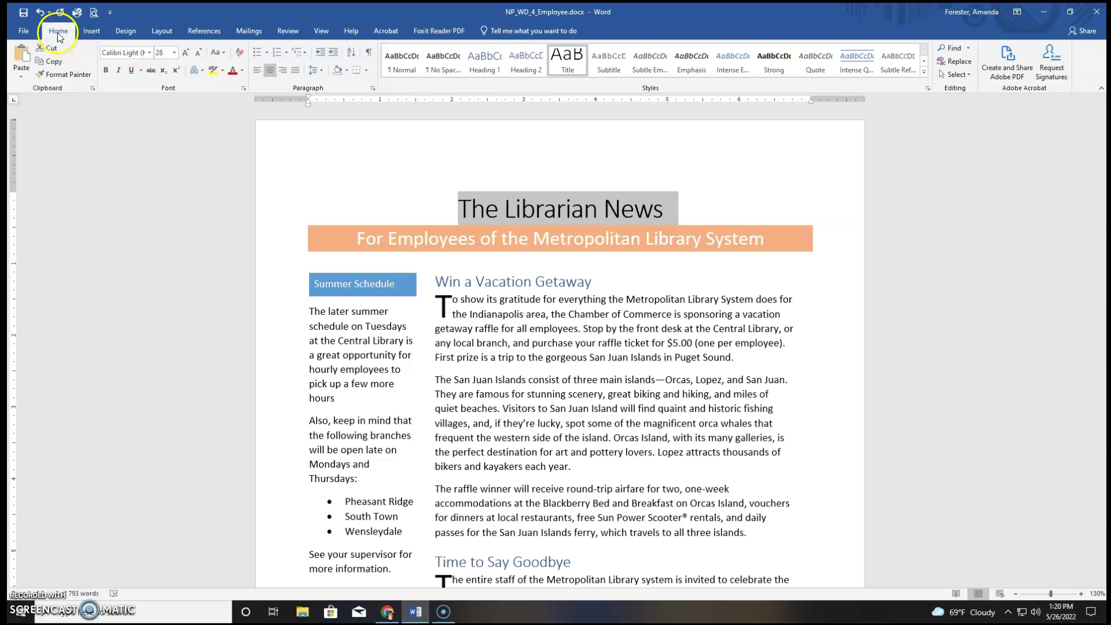
click(239, 54)
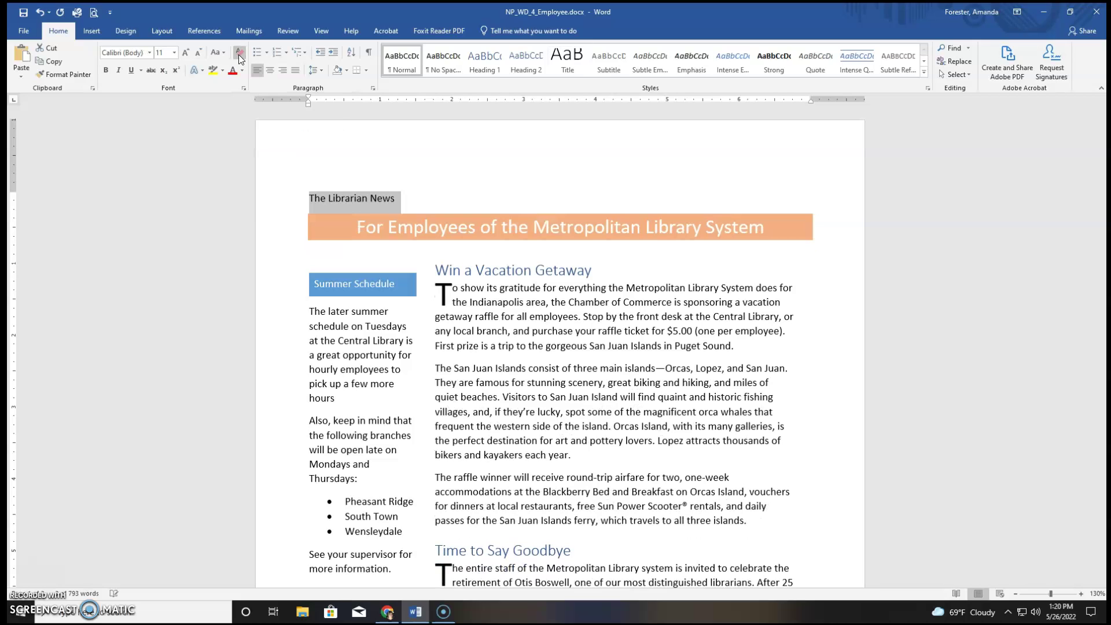
Convert the title "The Librarian News" to WordArt with blue Accent color 5 fill, white Background color 1 outline and blue Accent color 5 hard shadow
click(318, 200)
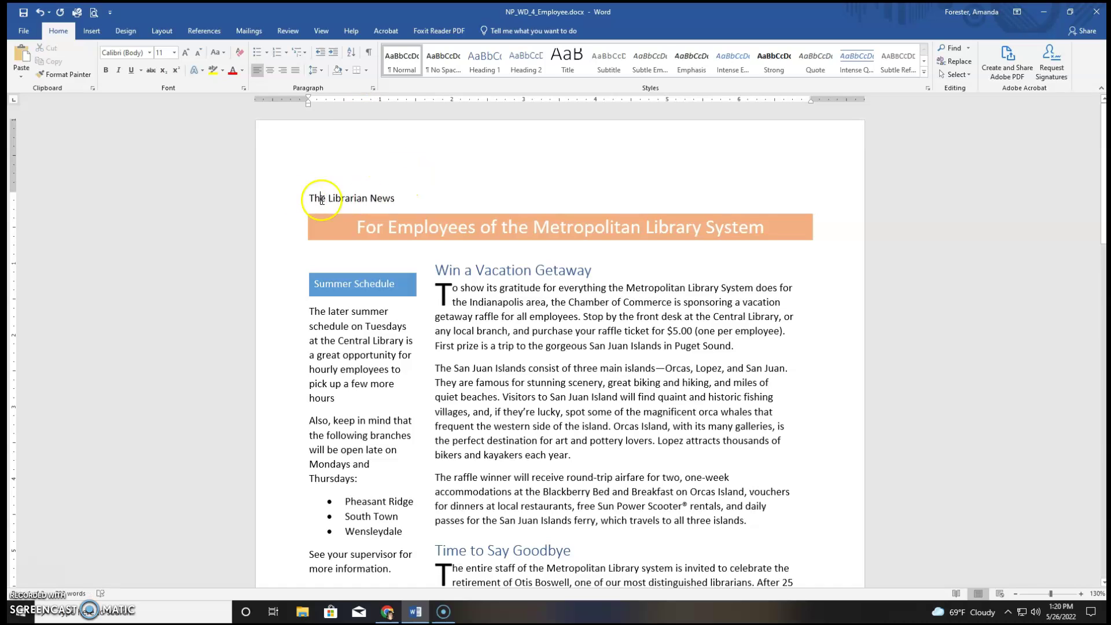
click(368, 199)
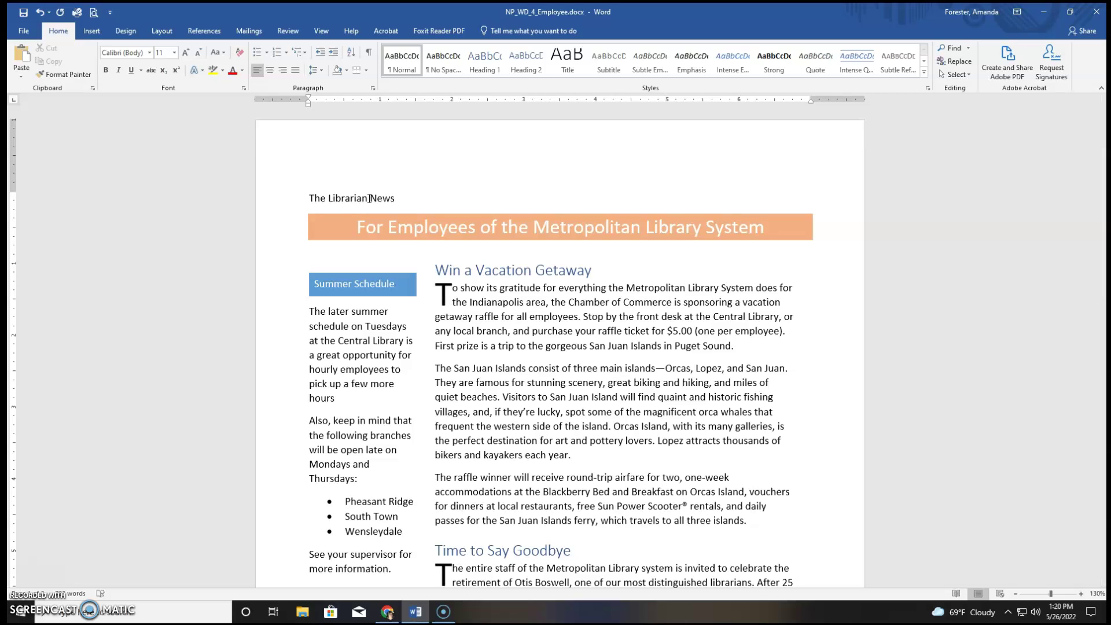
click(279, 203)
click(91, 31)
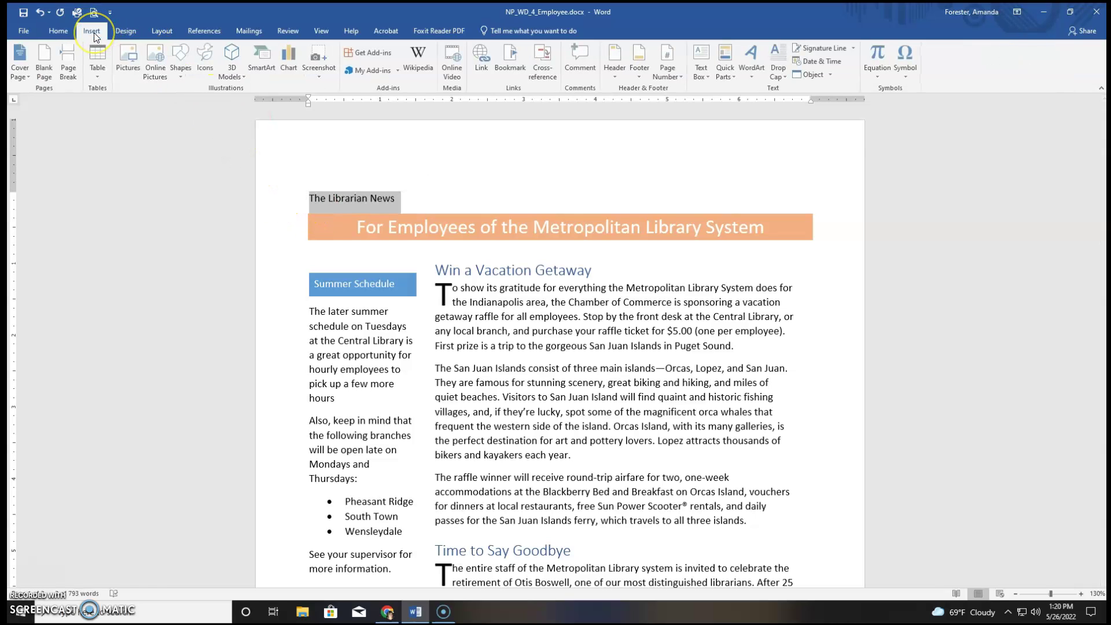
click(752, 68)
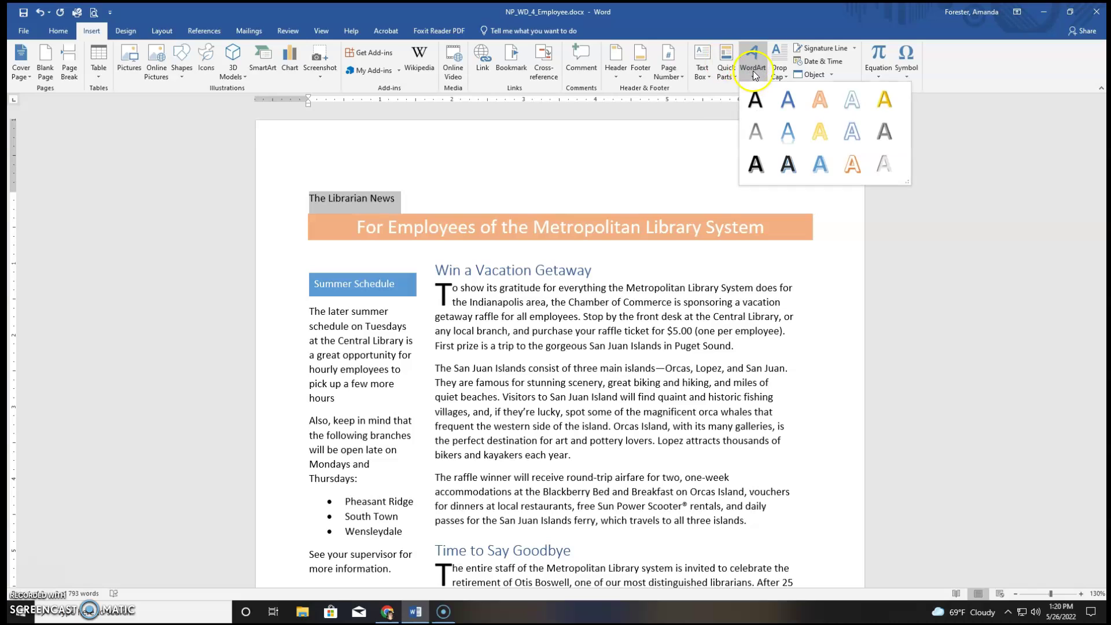
click(821, 166)
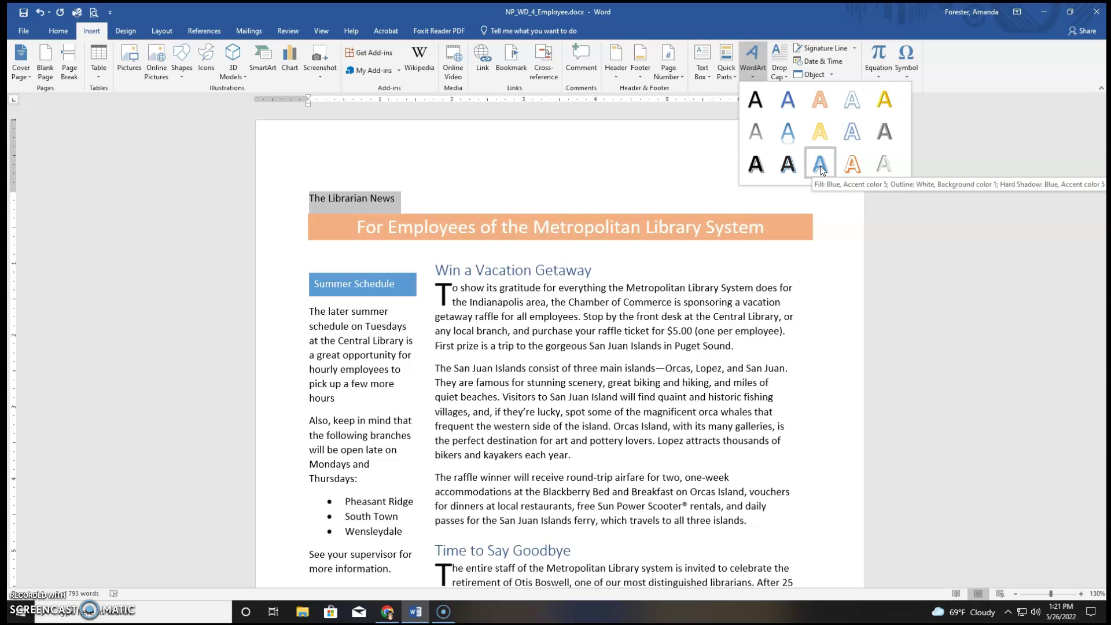
click(821, 166)
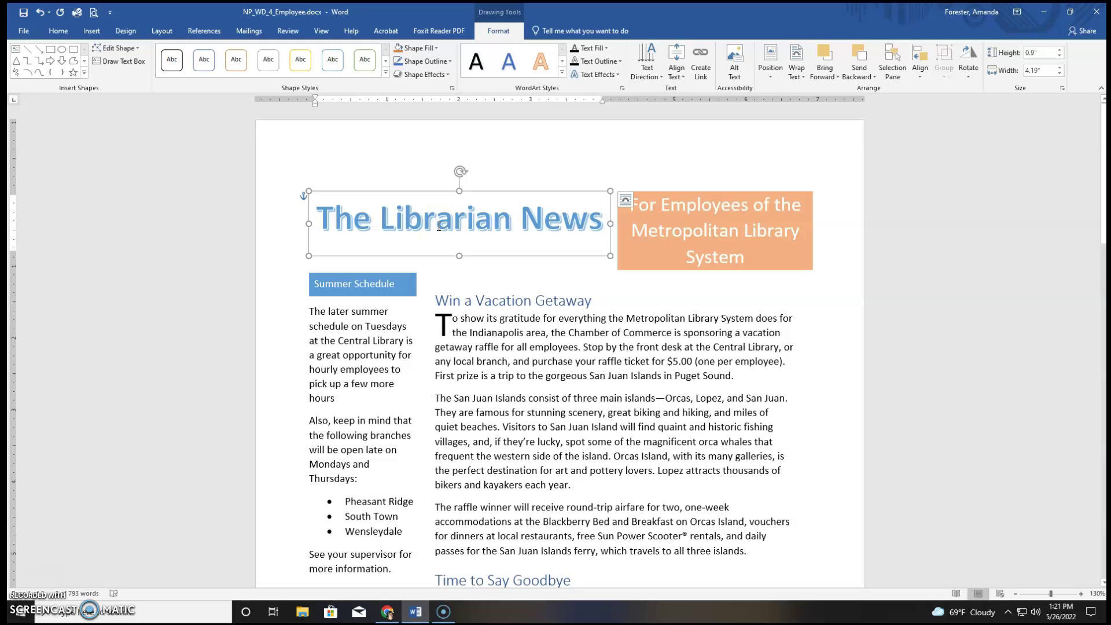
Set the width of the "The Librarian News" WordArt to 7 inches
click(384, 195)
click(363, 199)
click(505, 5)
click(499, 31)
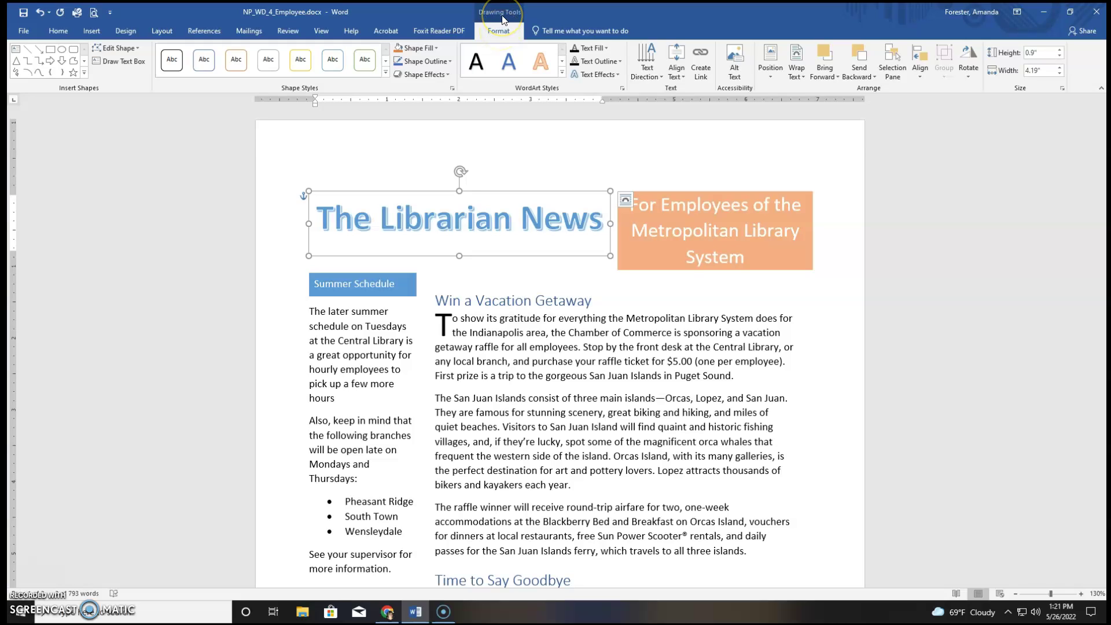
click(505, 43)
click(1049, 71)
text(7)
key(Return)
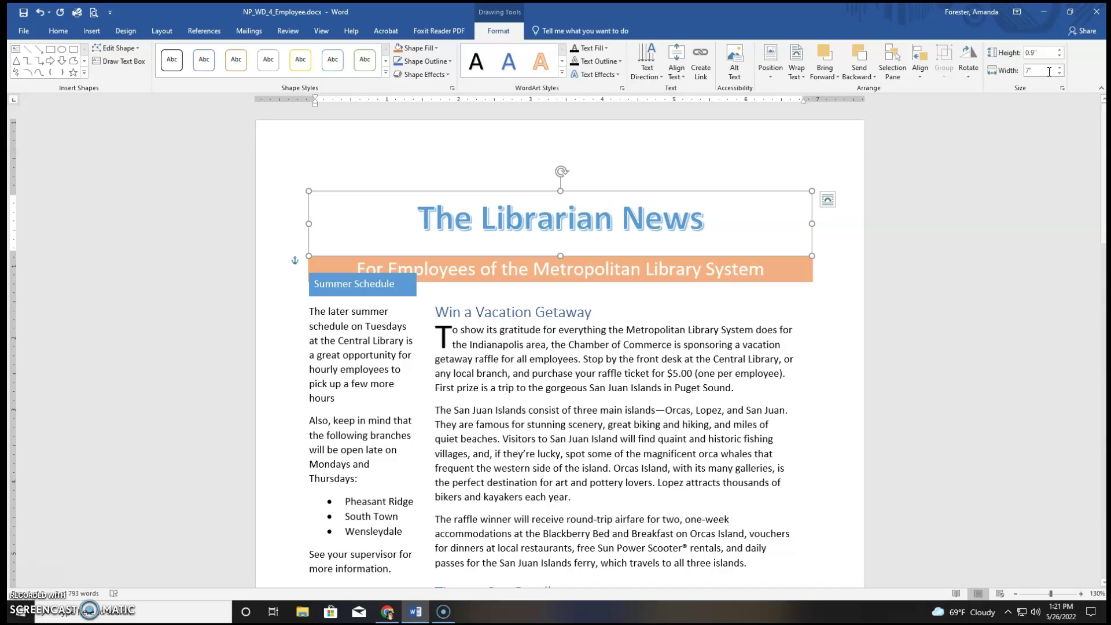
Fix the "The Librarian News" WordArt's position on the page and move it above the orange subtitle banner
click(781, 75)
click(794, 75)
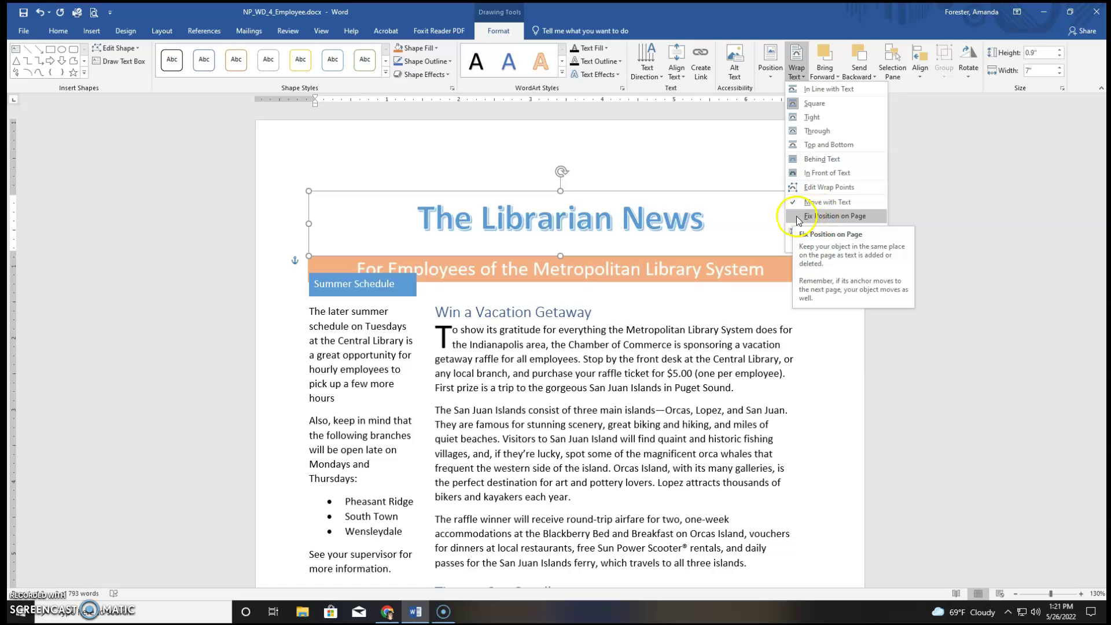
click(794, 216)
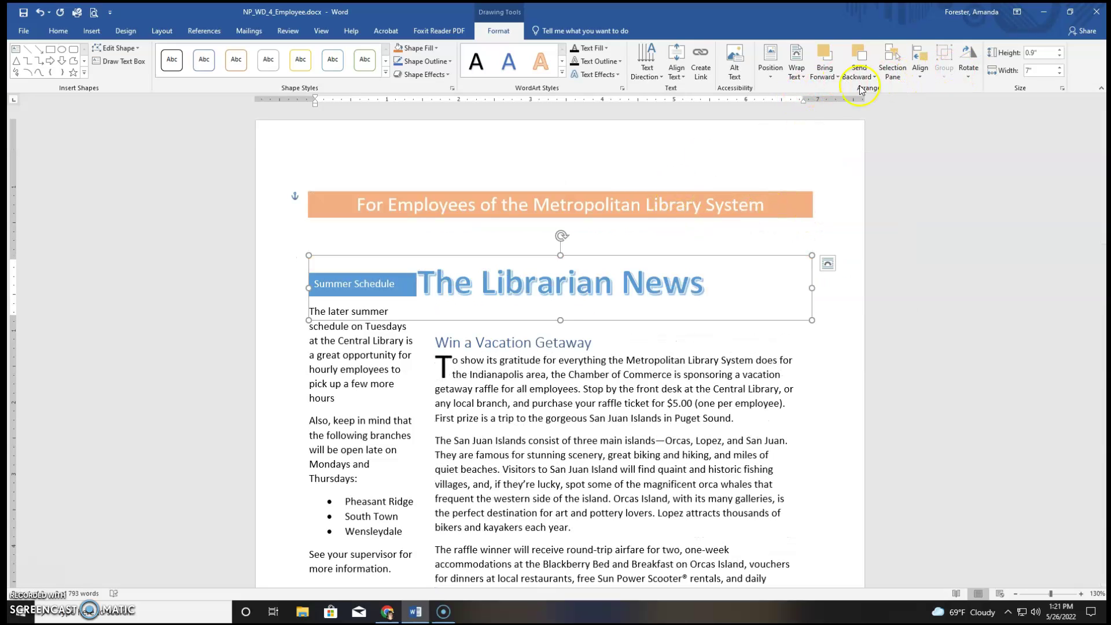
click(798, 74)
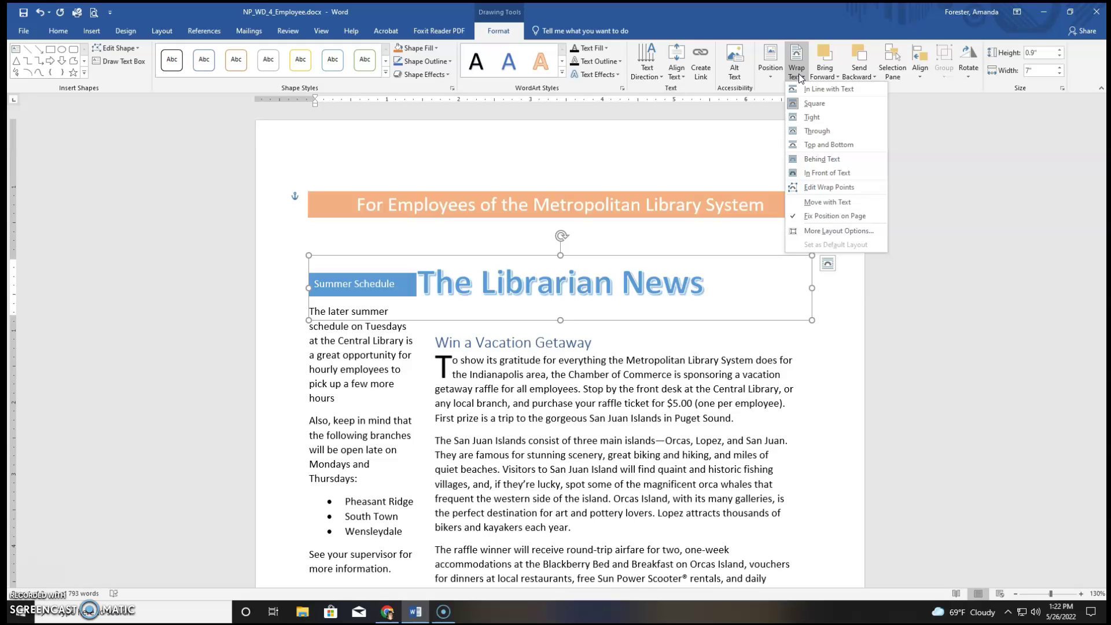
click(332, 260)
drag(332, 261, 330, 172)
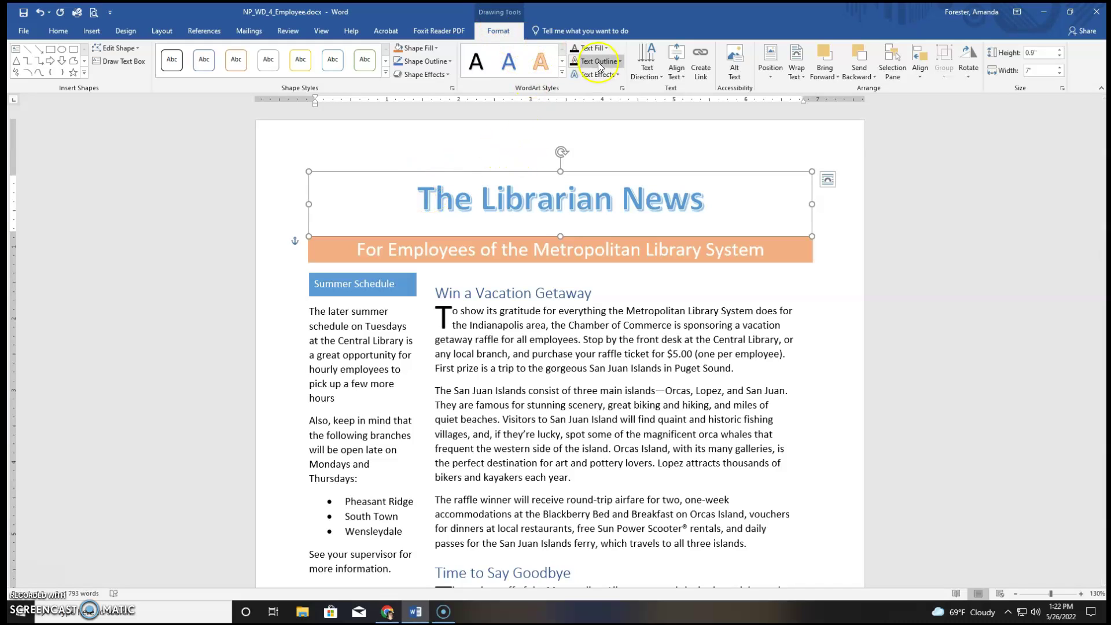
Apply the Chevron: Up warp transform to the "The Librarian News" WordArt
click(616, 75)
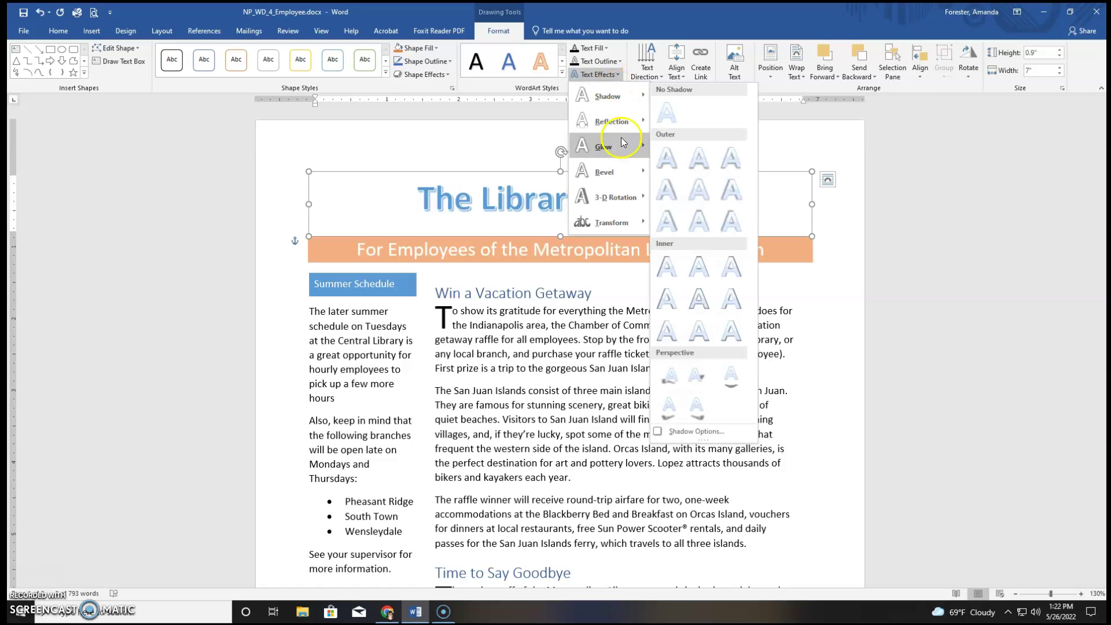
click(614, 219)
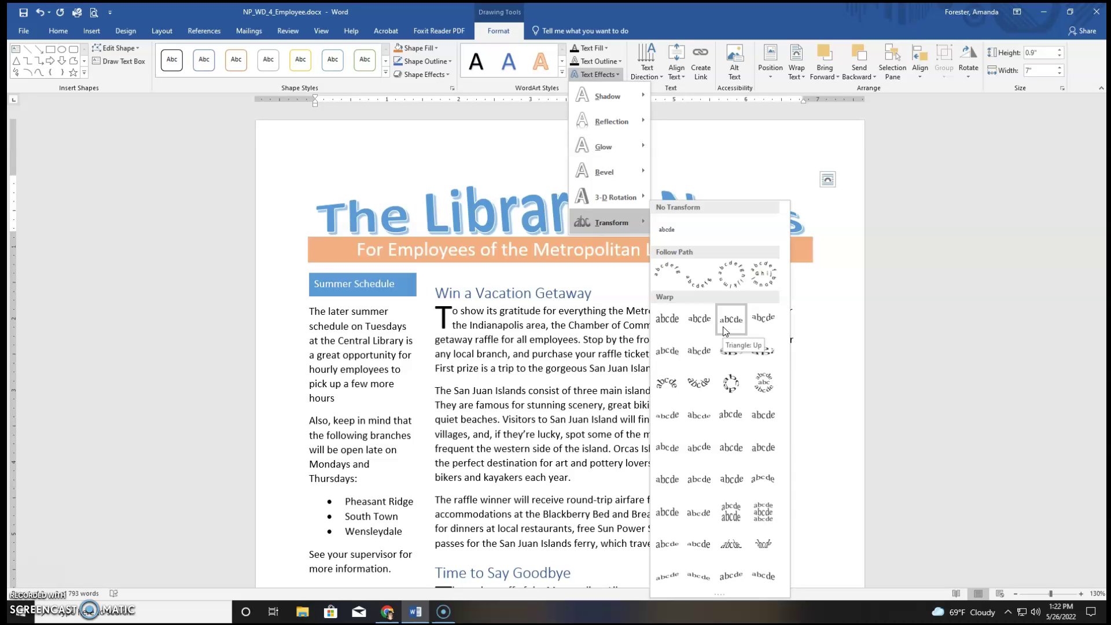
click(757, 332)
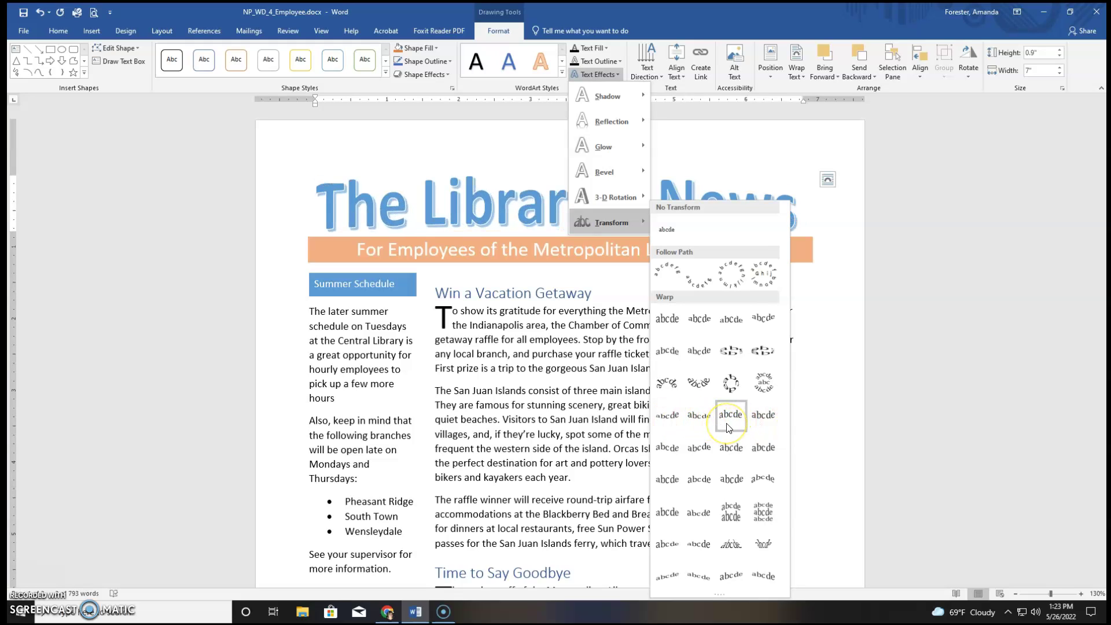
click(668, 323)
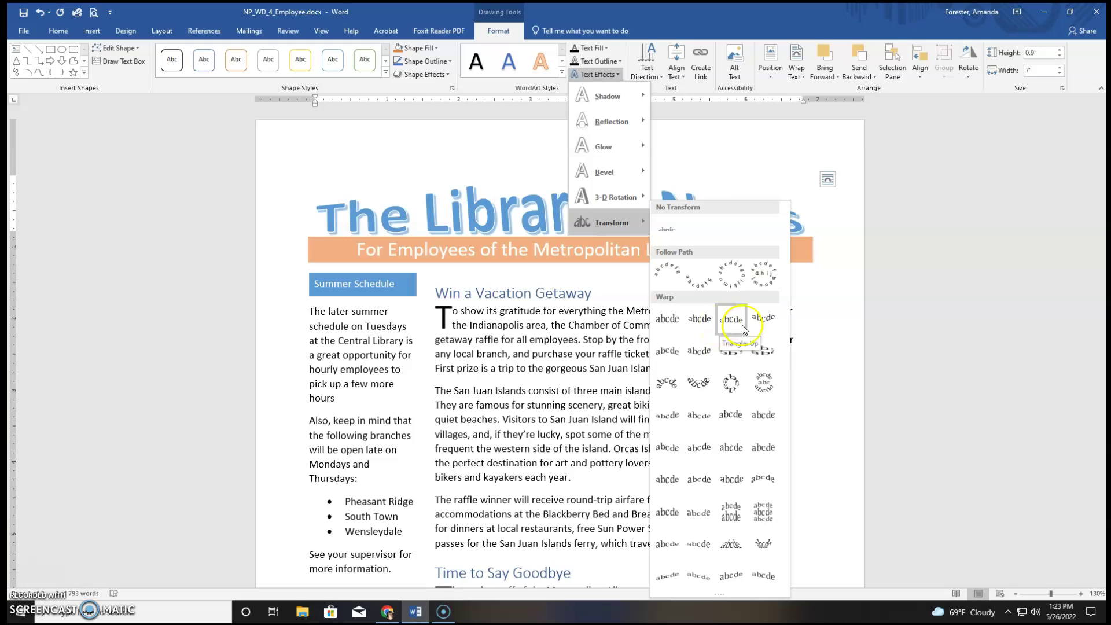
click(667, 350)
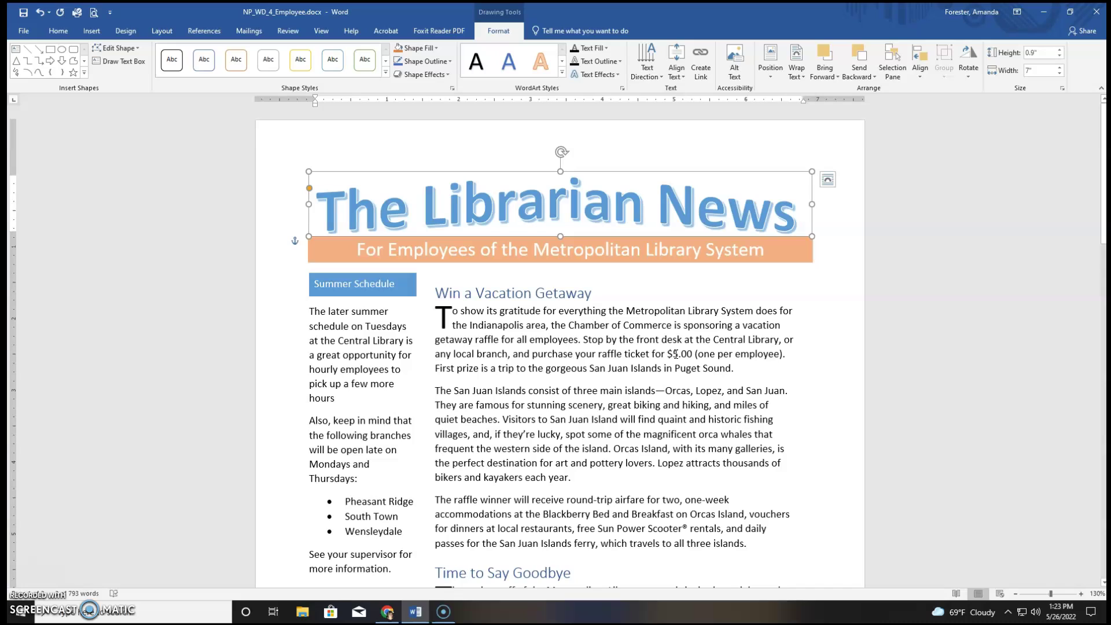
Apply the first Outer shadow preset, offset toward the bottom right, to the "The Librarian News" WordArt
click(606, 76)
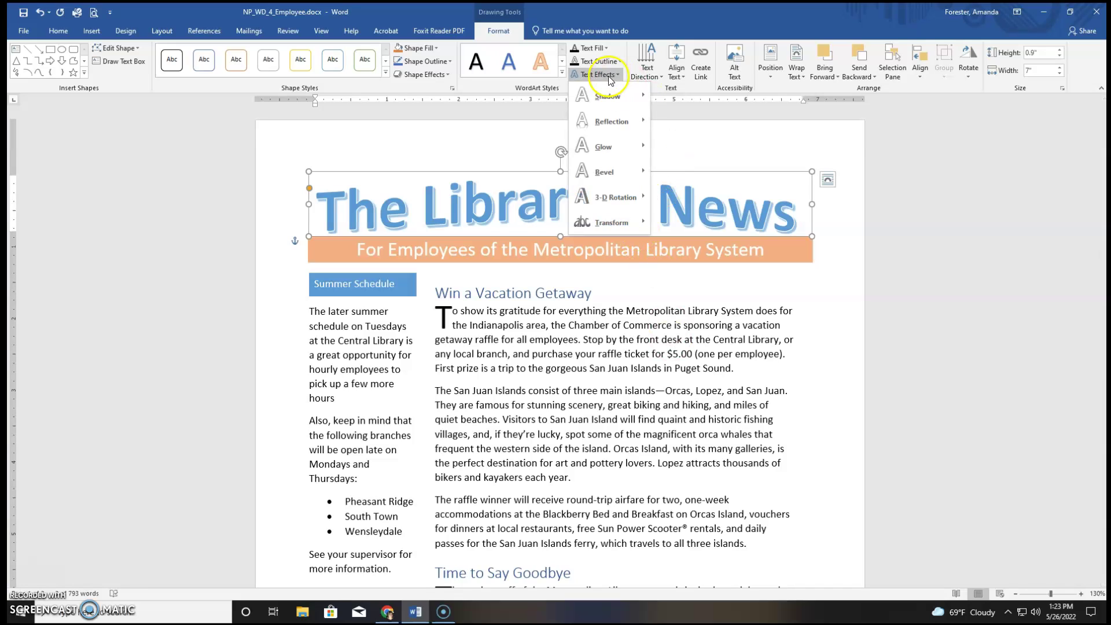
mouse_move(606, 103)
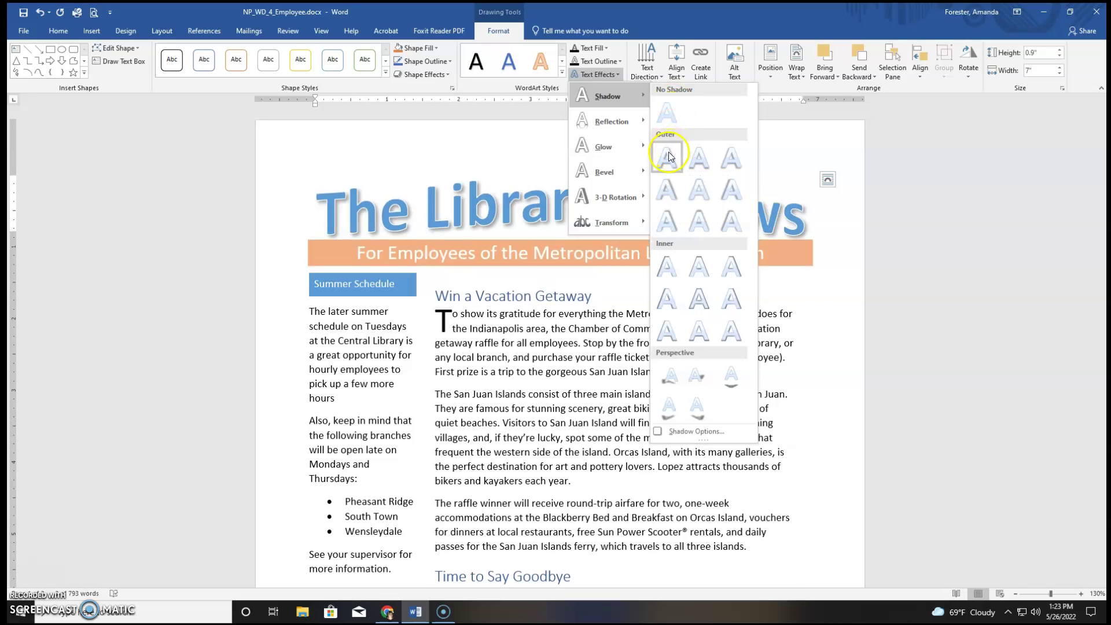
click(666, 153)
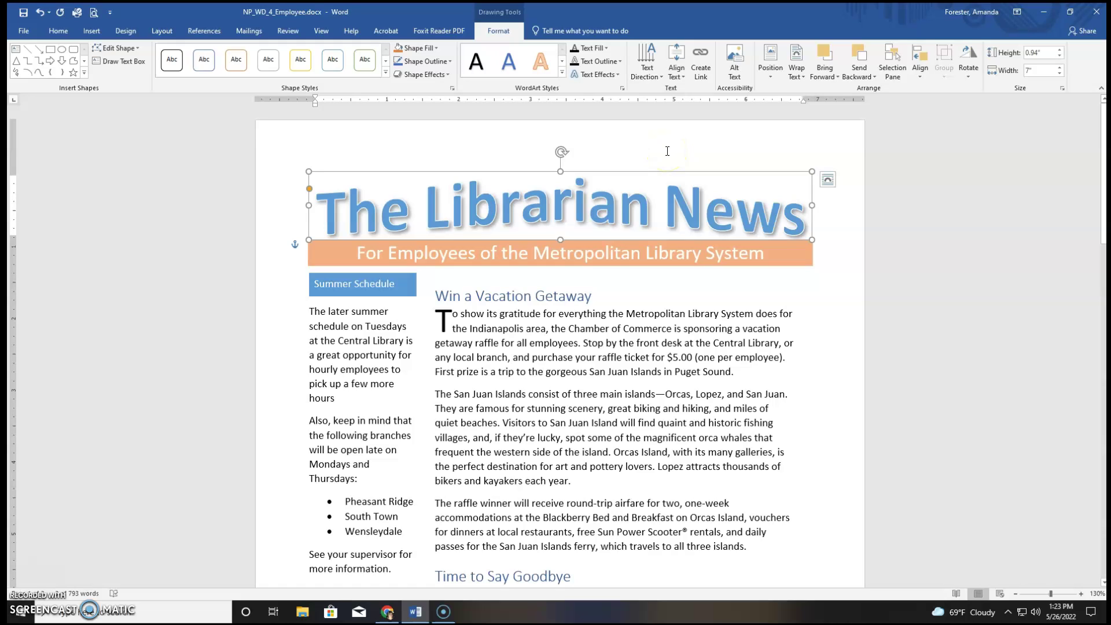
click(665, 186)
click(624, 224)
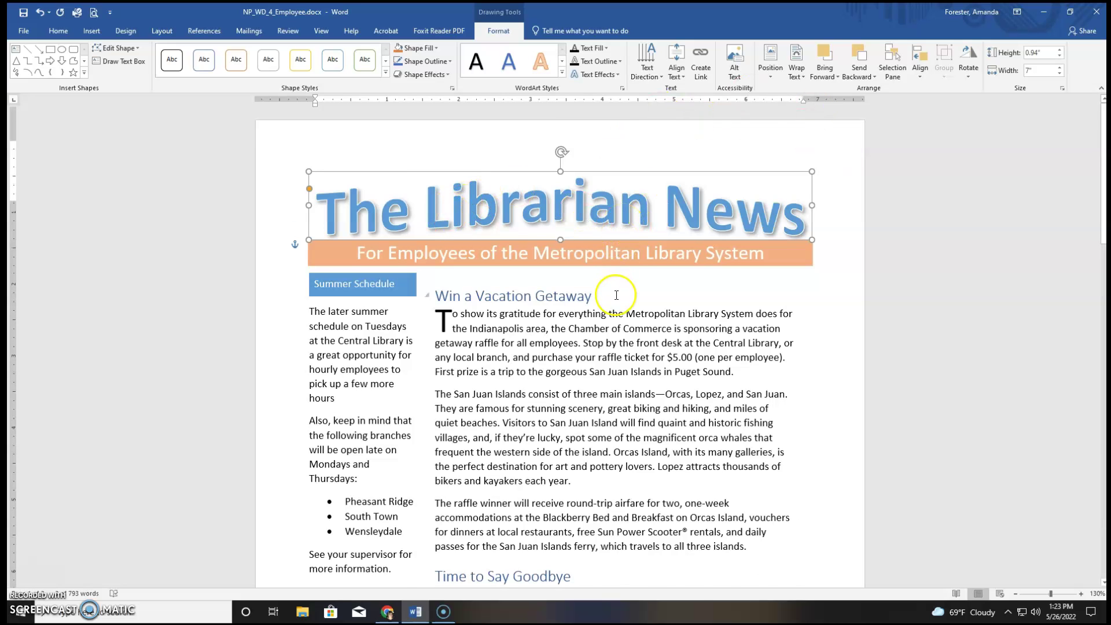
Insert the picture Support_WD_4_Island.png from the Word 4 Review folder at the end of the first paragraph under "Win a Vacation Getaway"
scroll(613, 289, down, 2)
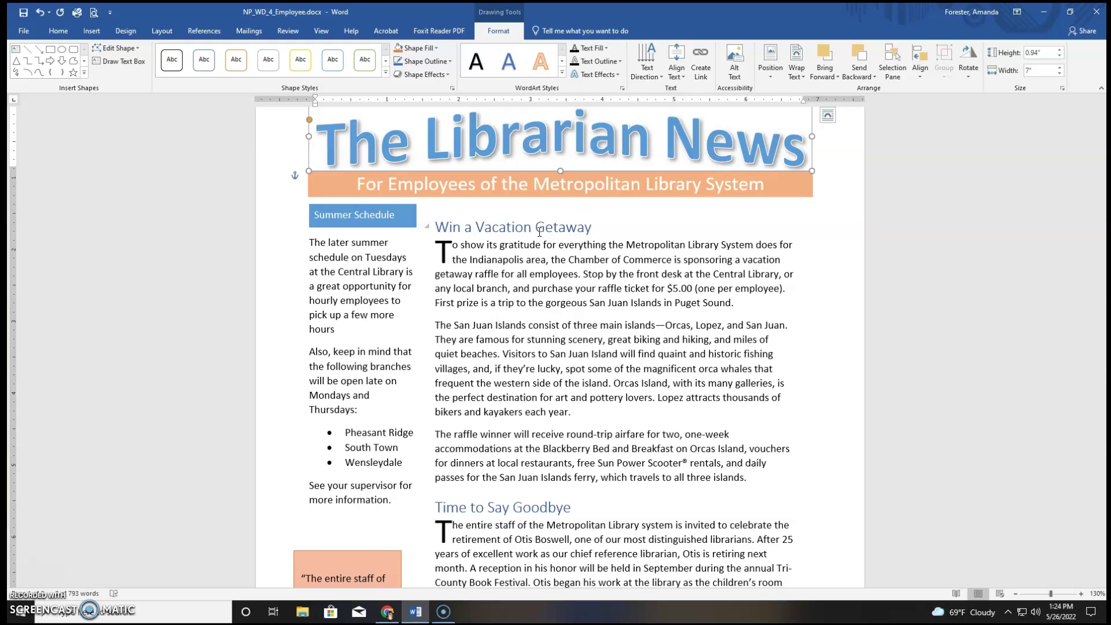
click(738, 302)
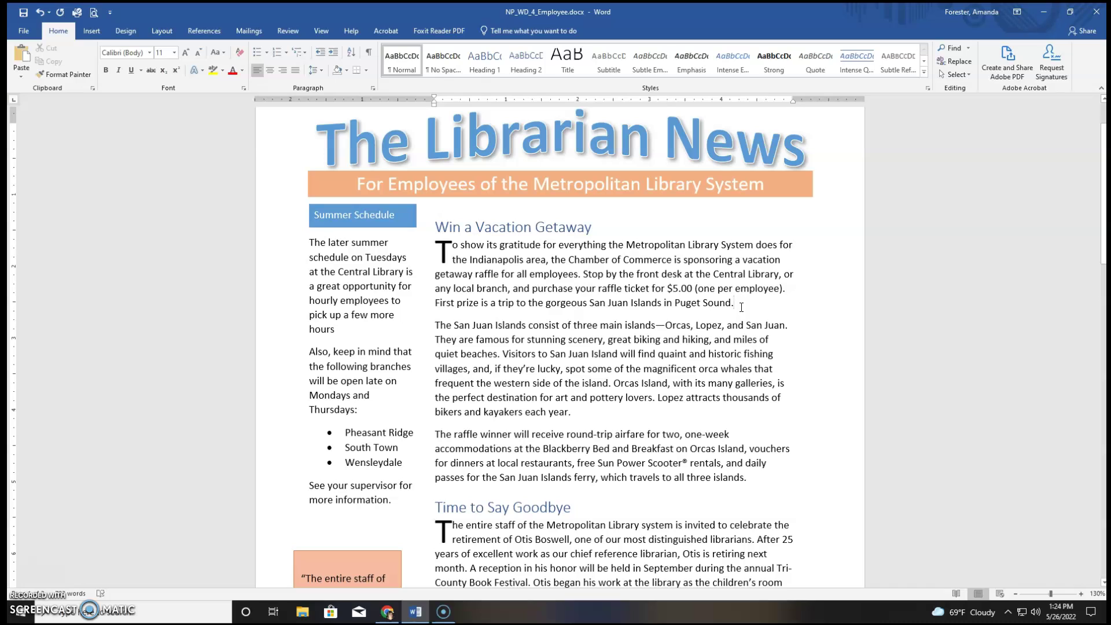
click(91, 33)
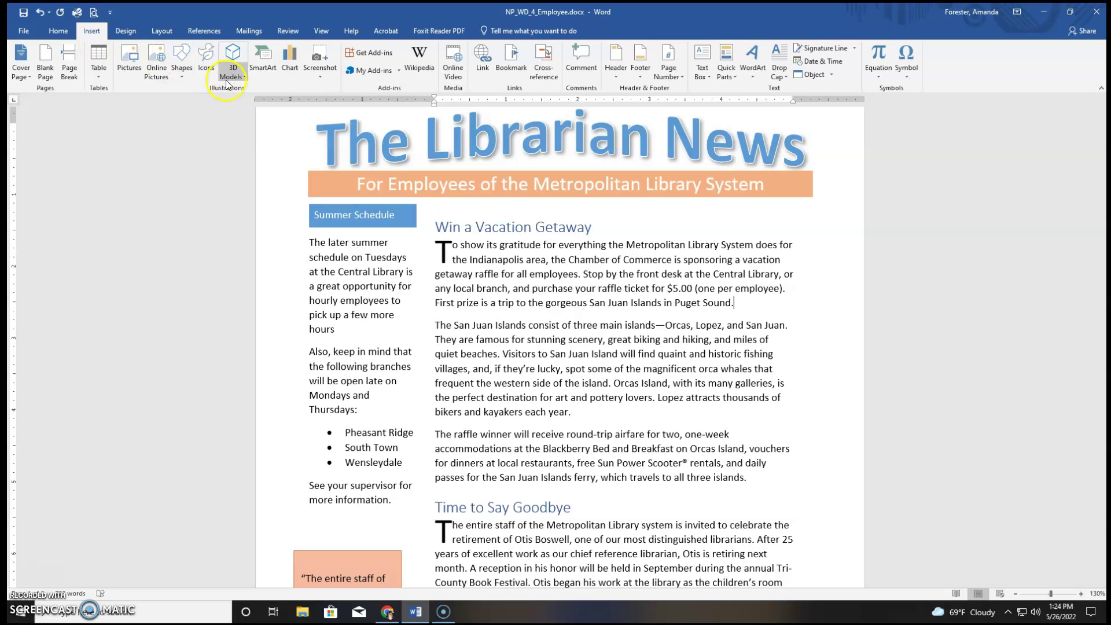
click(250, 58)
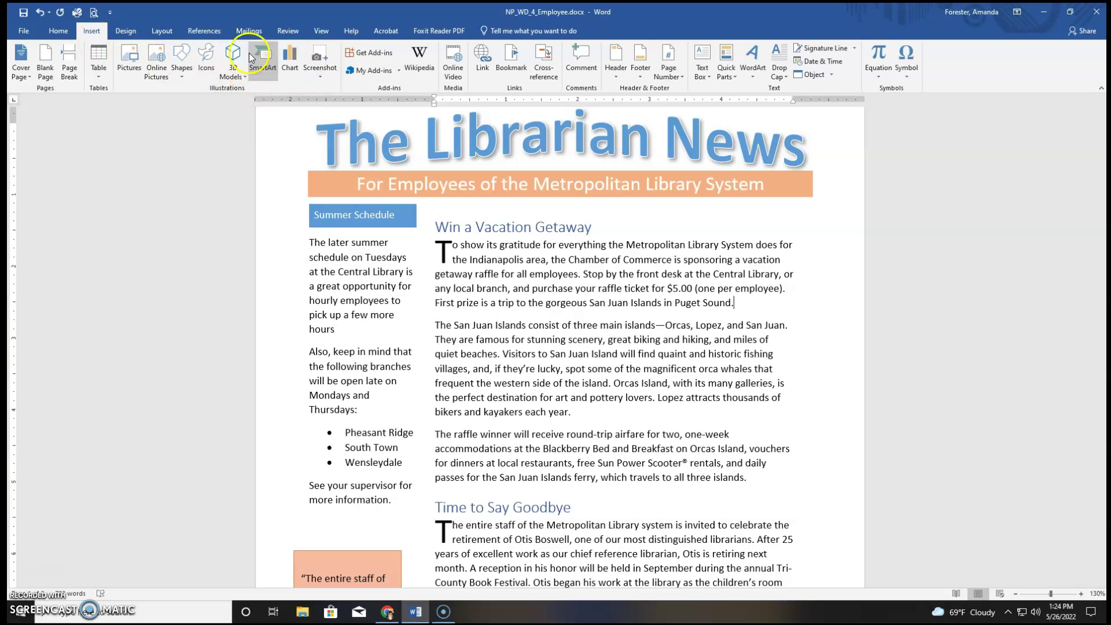
click(130, 63)
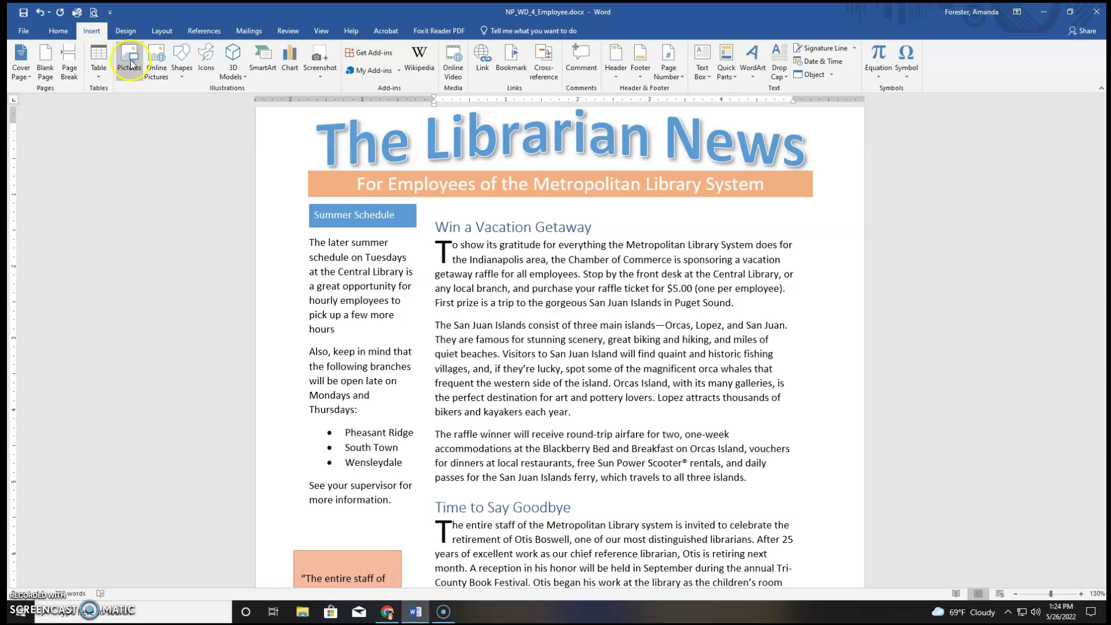
drag(180, 21, 220, 22)
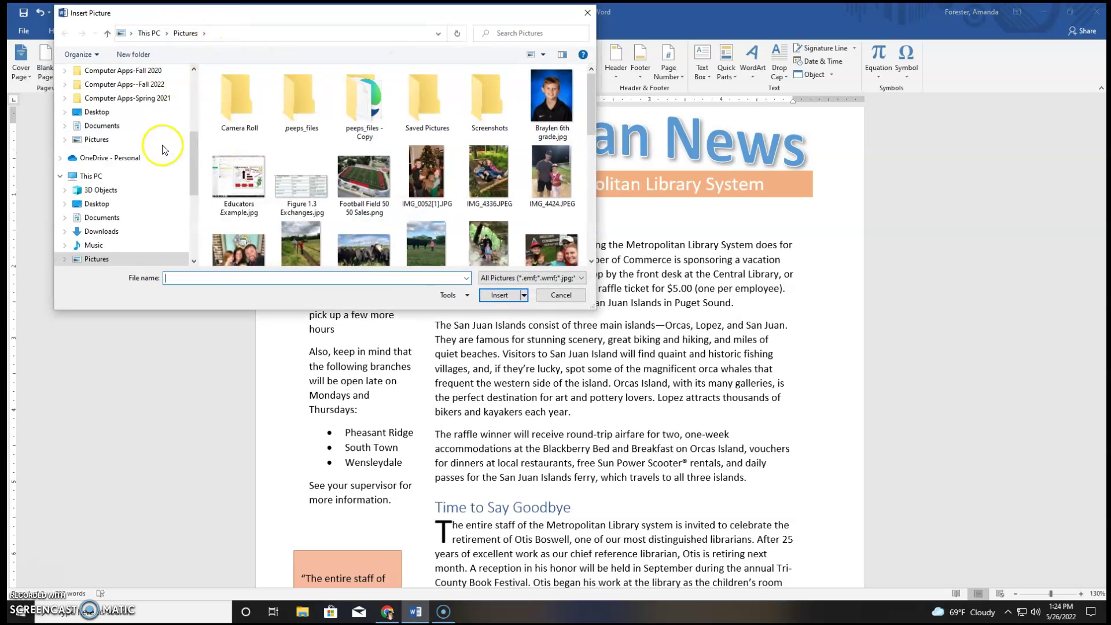
drag(191, 157, 193, 140)
click(129, 113)
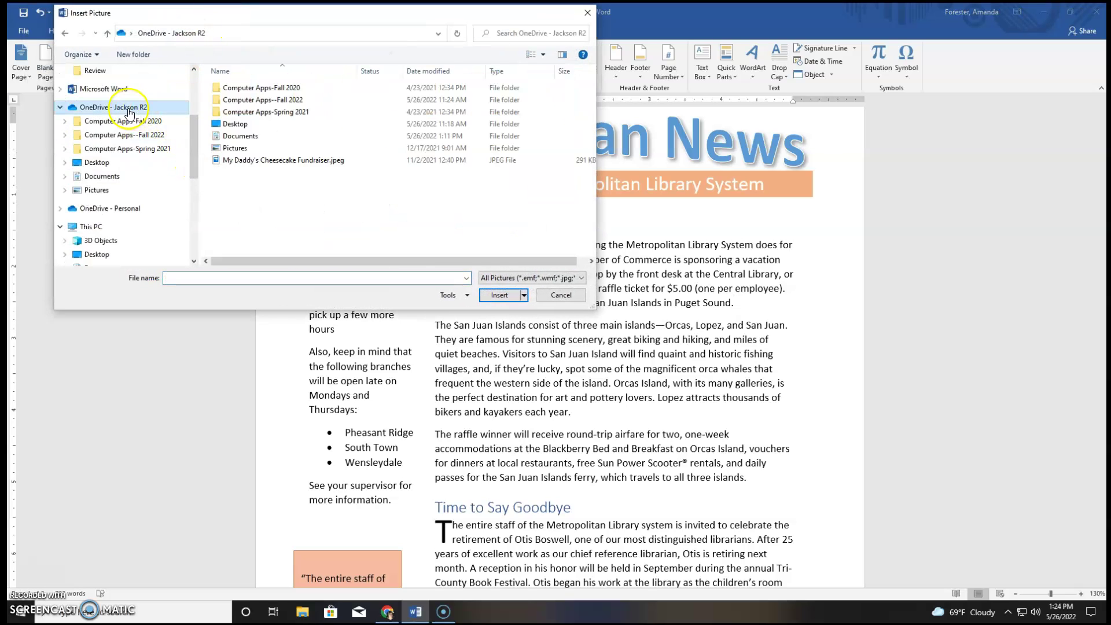
double_click(255, 106)
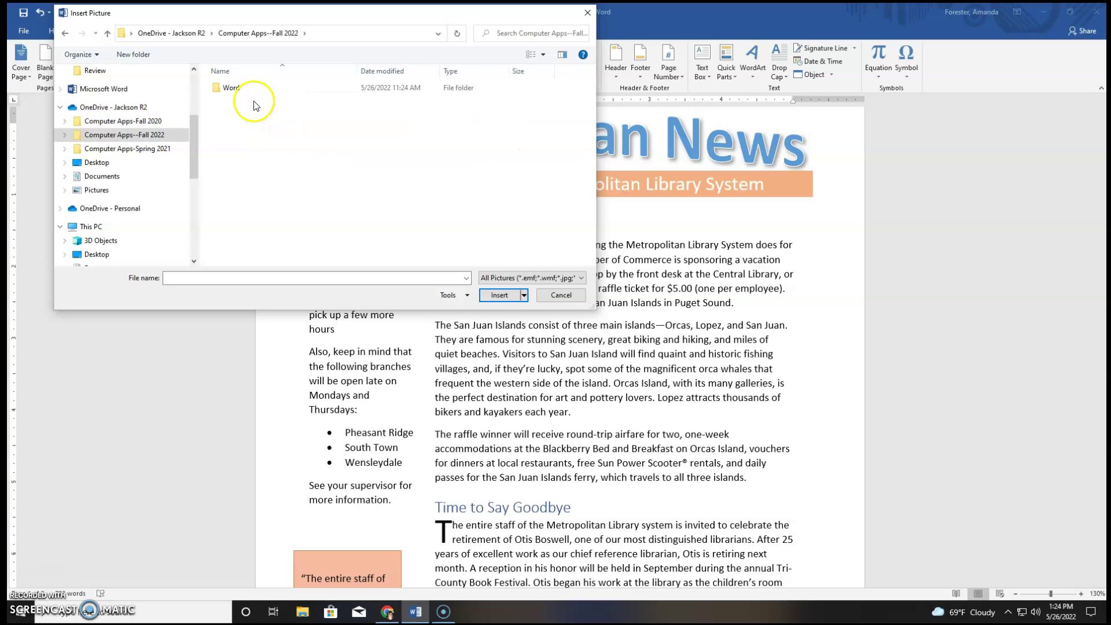
double_click(237, 88)
double_click(231, 124)
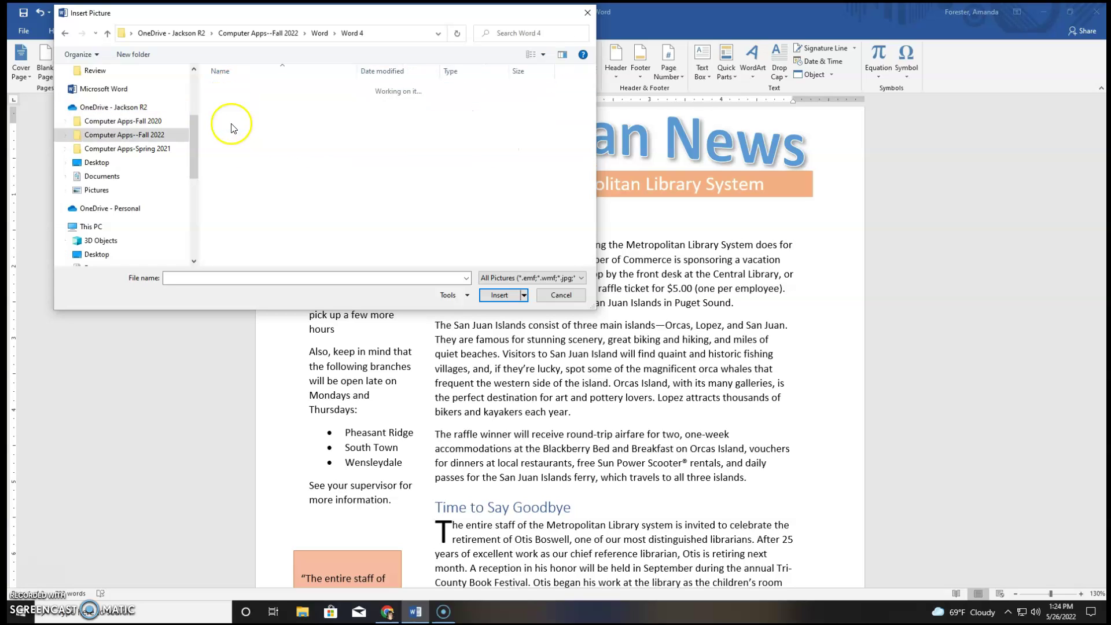
double_click(234, 87)
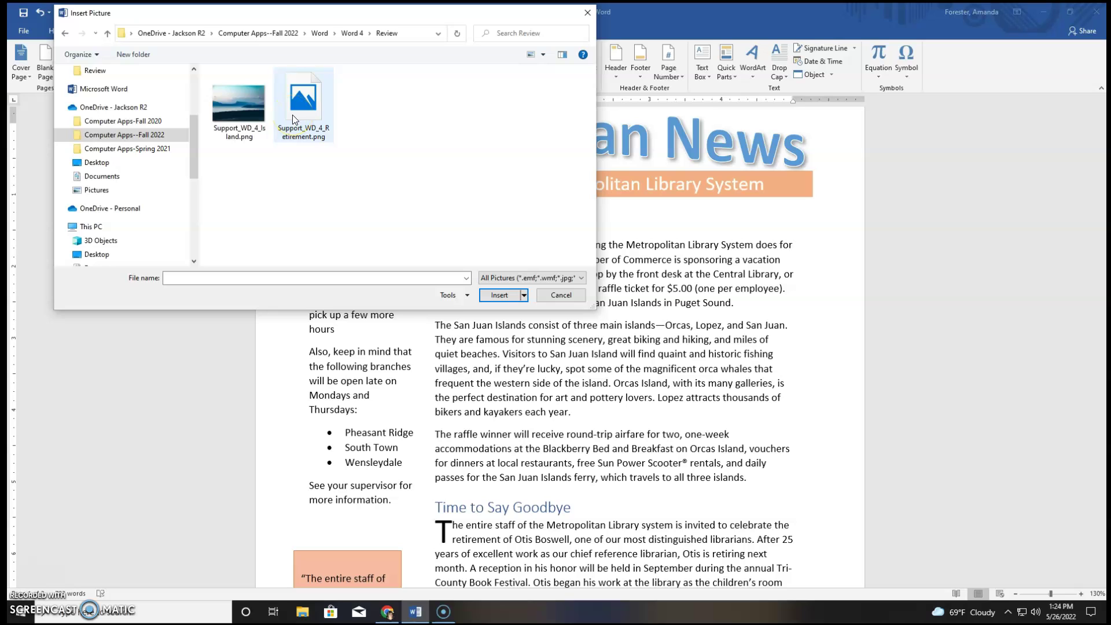
click(239, 102)
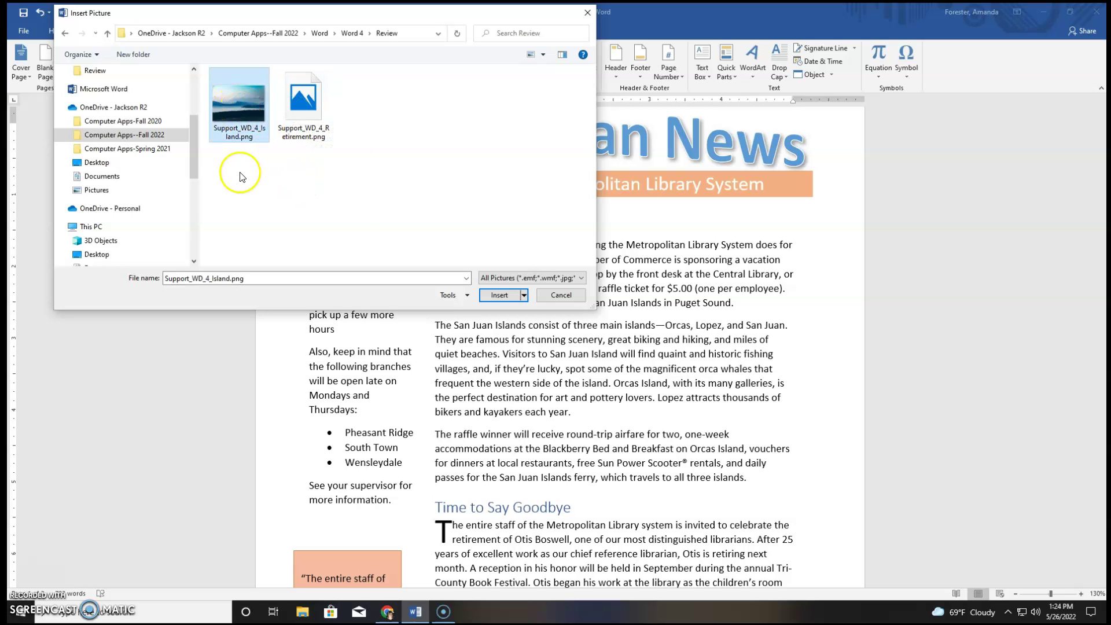
click(486, 296)
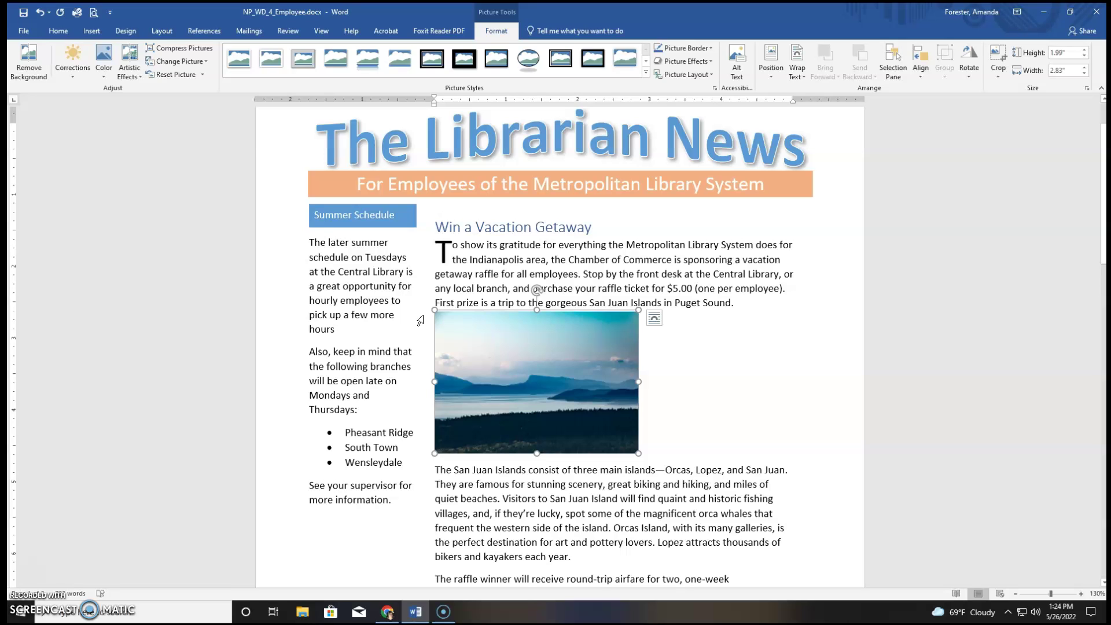
Try cropping the island picture freehand to about 1.2 inches high and 1.1 inches wide, and undo the crop
click(528, 397)
click(495, 16)
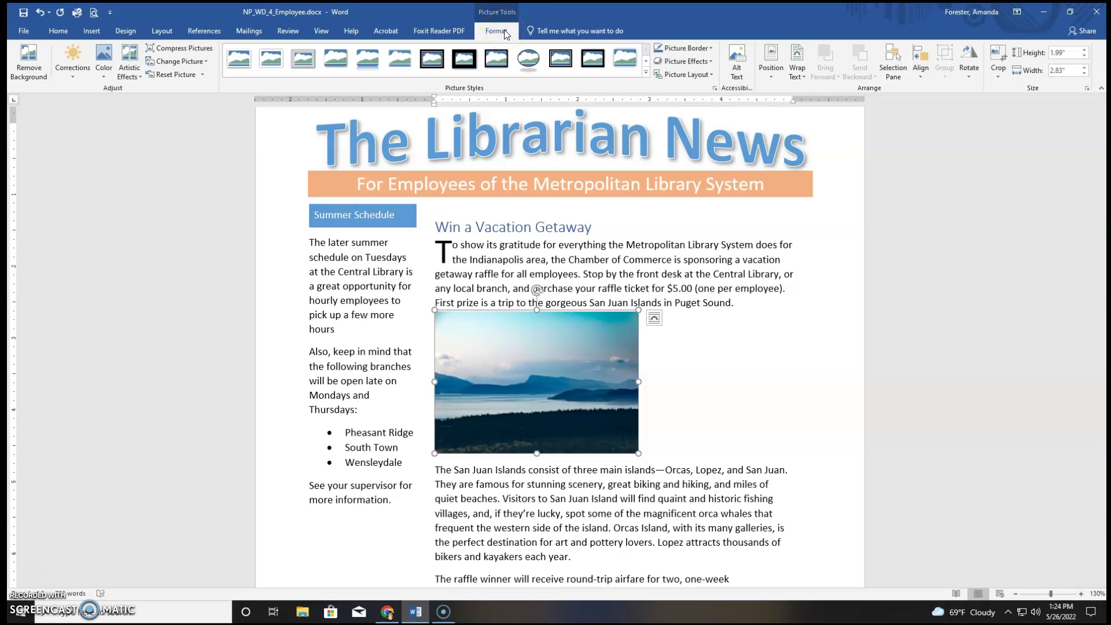
click(846, 63)
click(1001, 79)
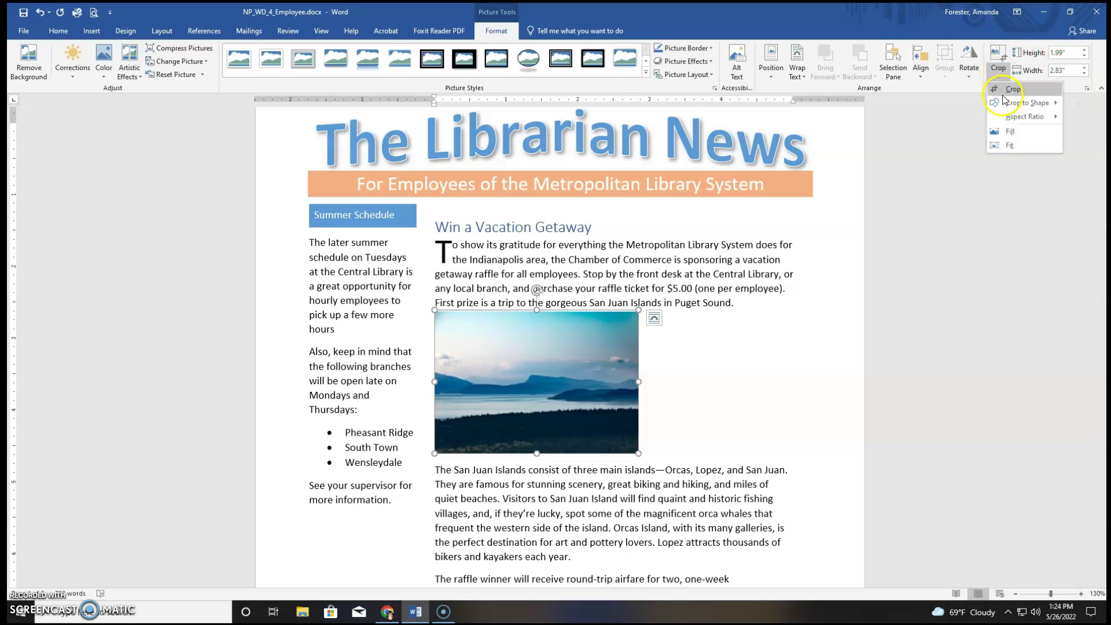
click(1013, 89)
drag(636, 447, 555, 396)
drag(554, 353, 514, 353)
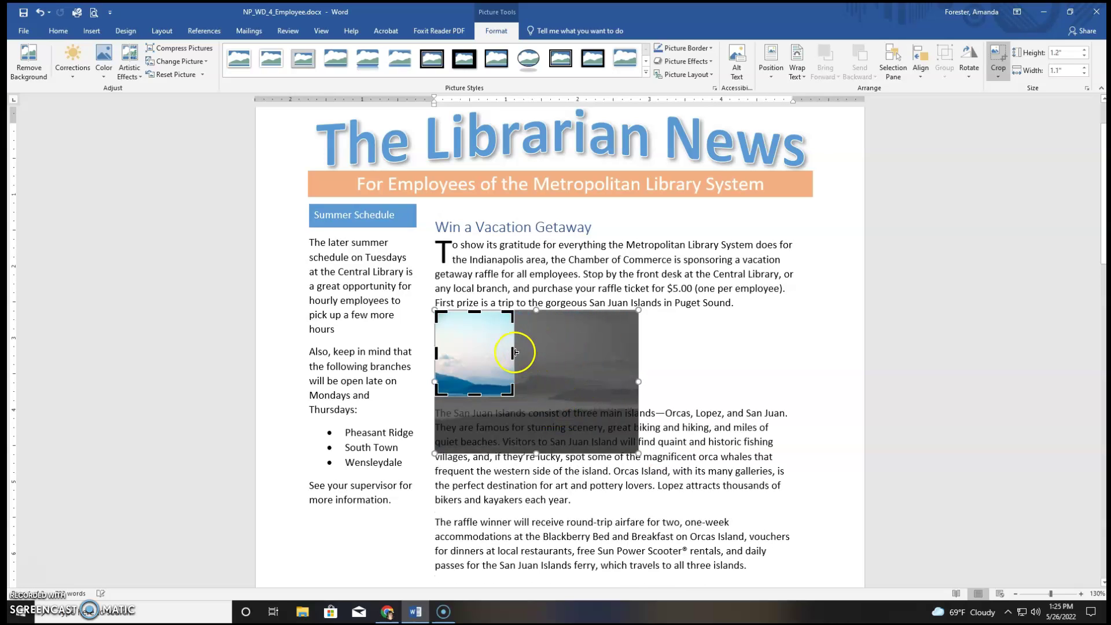
click(39, 13)
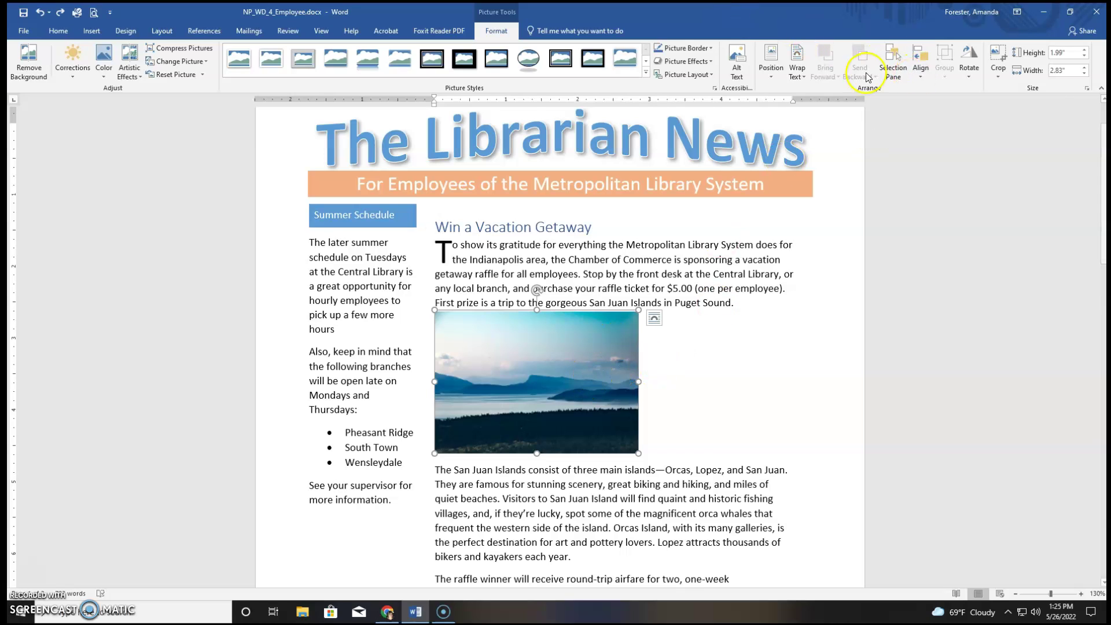
Crop the island picture to the smiley face basic shape
click(998, 71)
mouse_move(1013, 108)
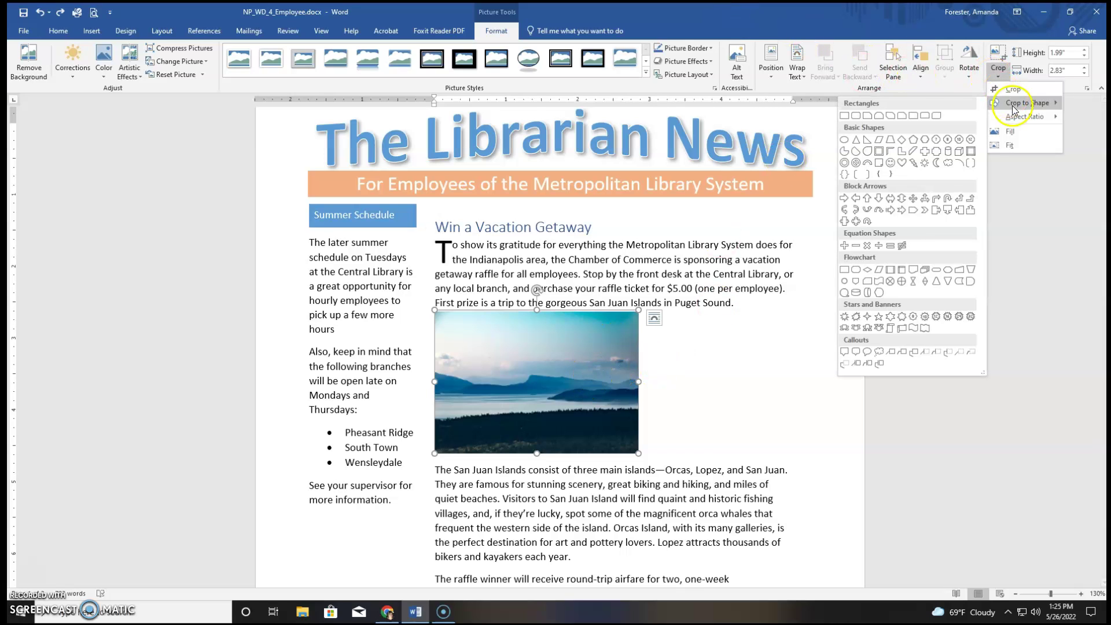
click(890, 162)
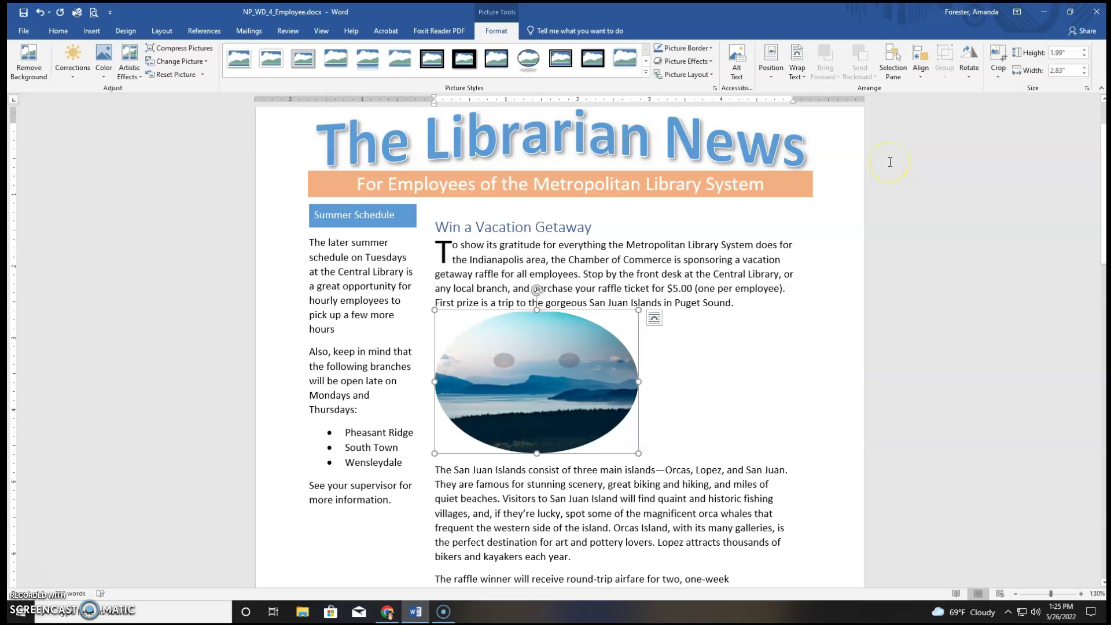
Try cropping the island picture to a downward block arrow shape, and undo that crop
click(999, 69)
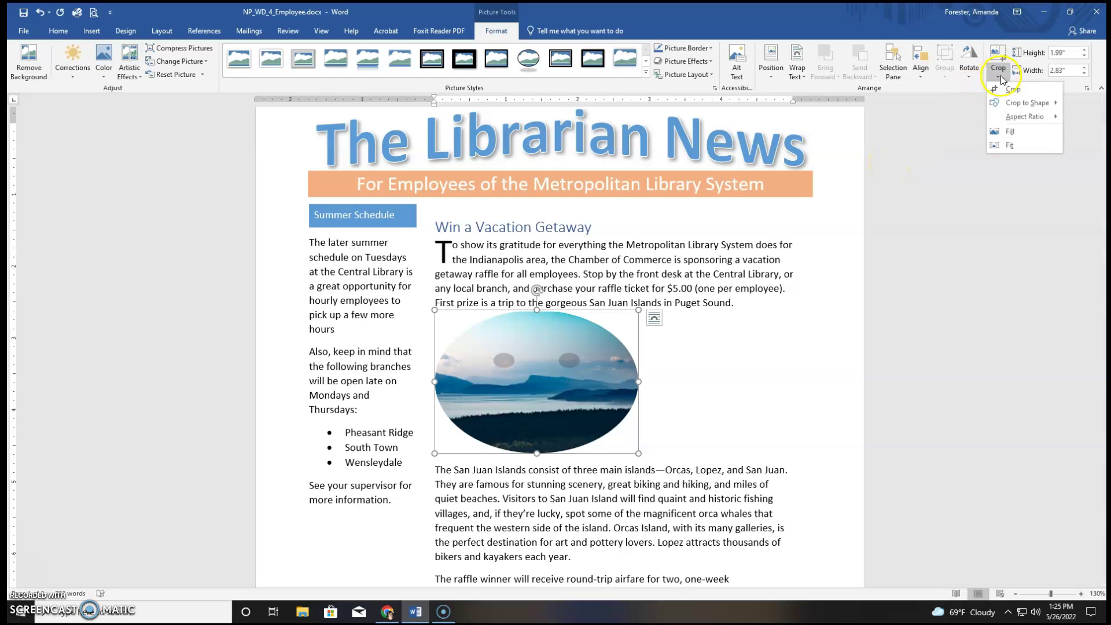
mouse_move(1014, 108)
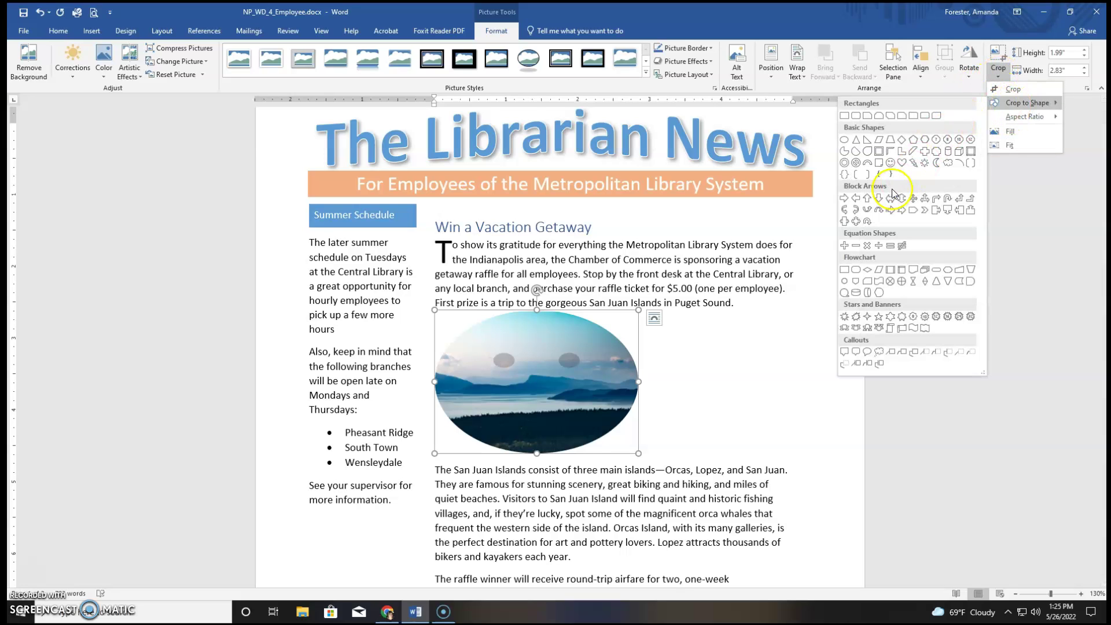
click(872, 212)
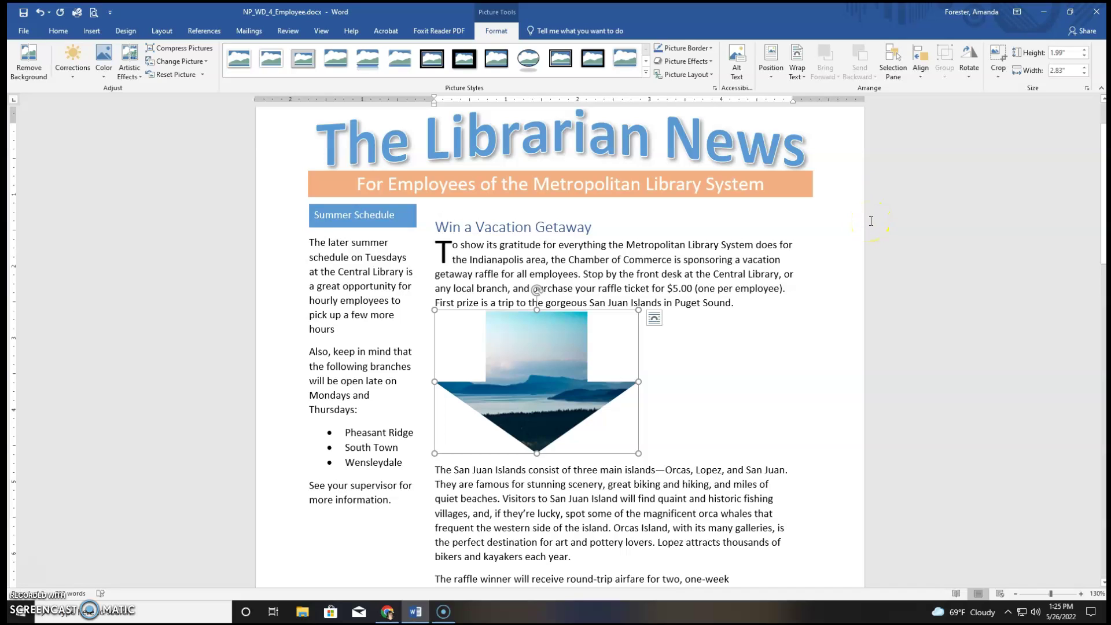
click(40, 14)
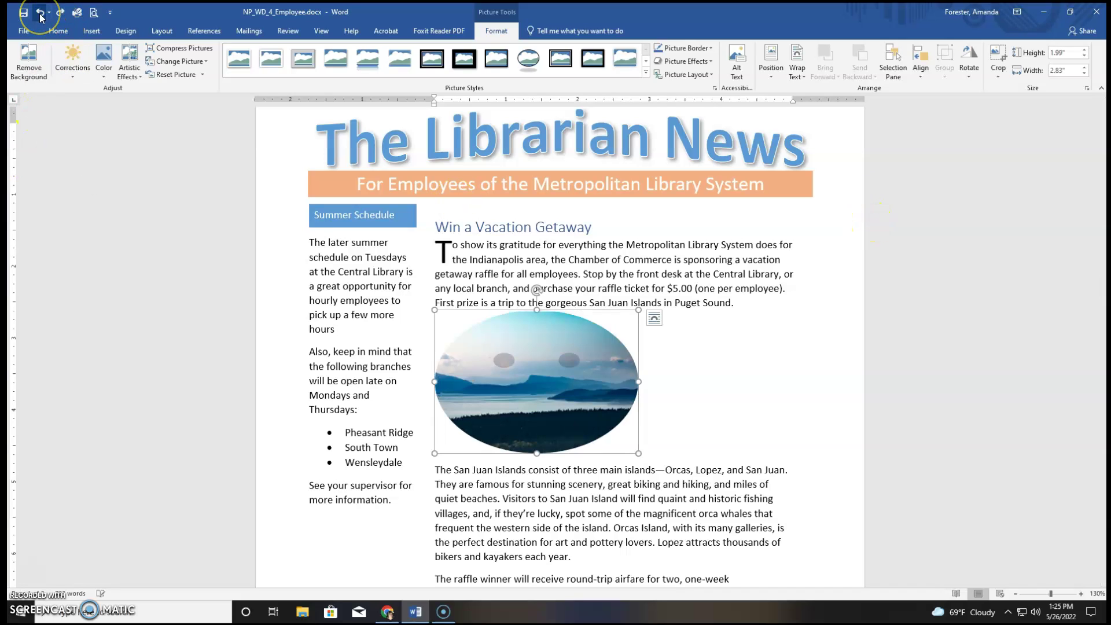
Undo the smiley face crop of the island picture and crop it to a square 1:1 aspect ratio
click(40, 14)
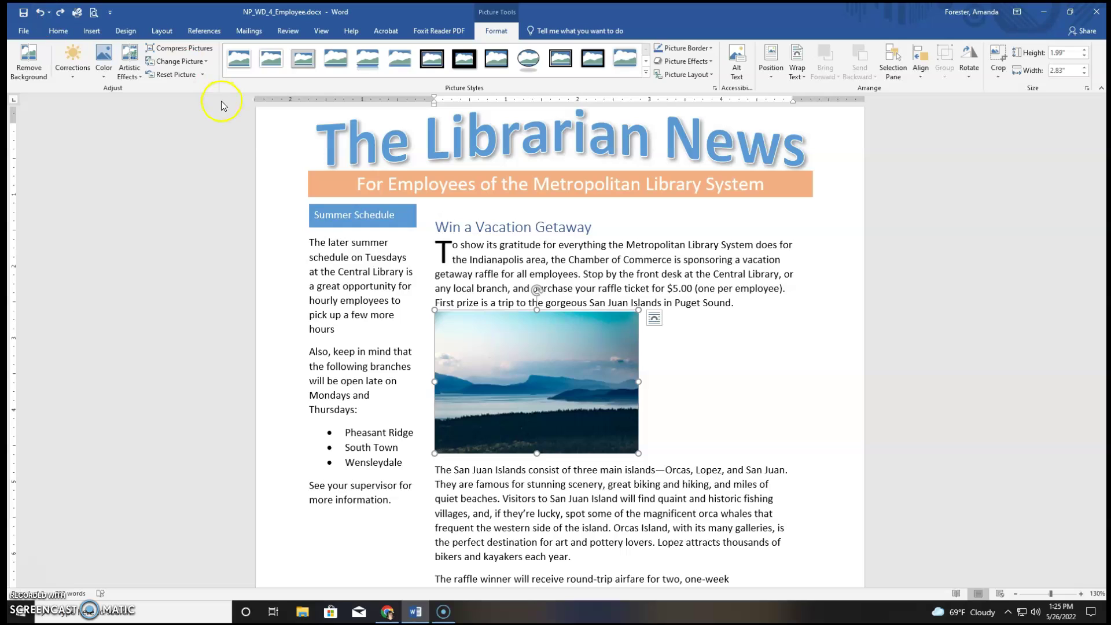
click(150, 74)
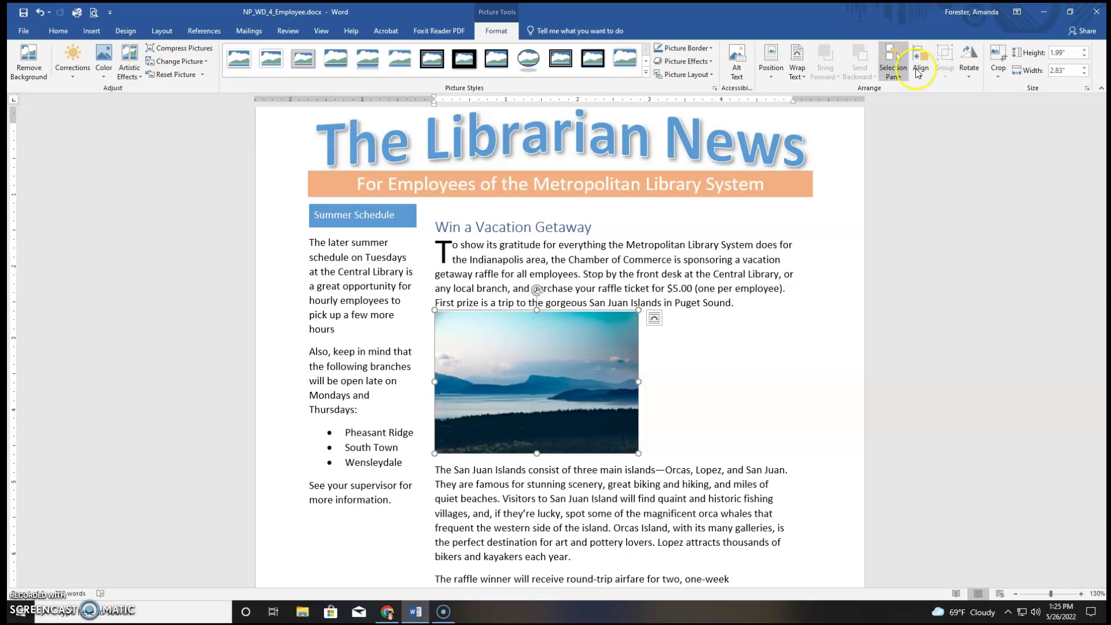
click(999, 72)
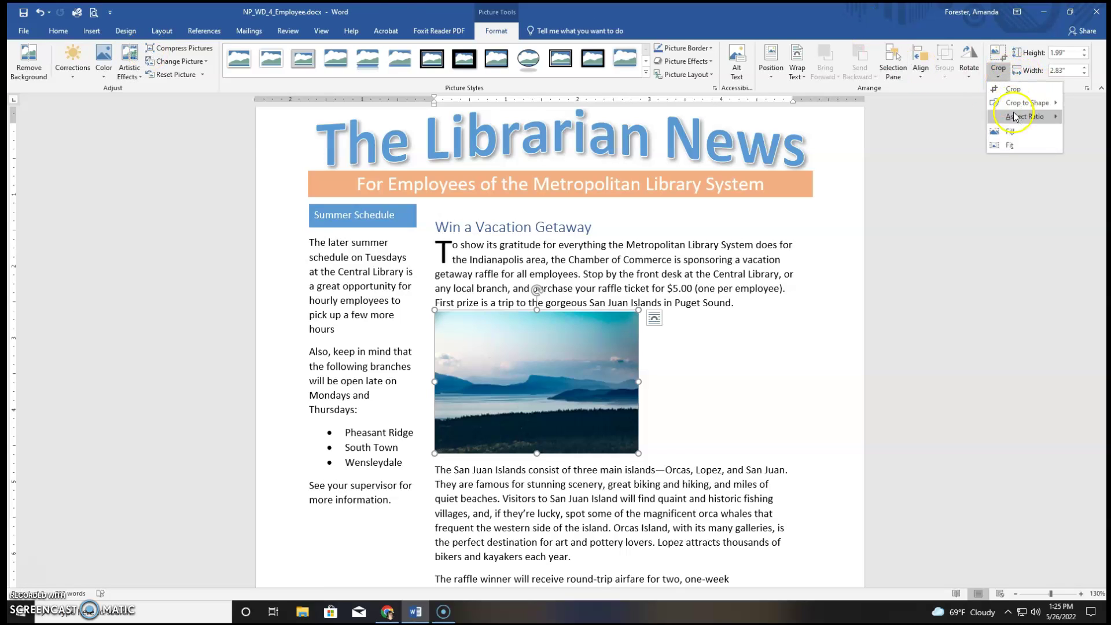
mouse_move(1014, 122)
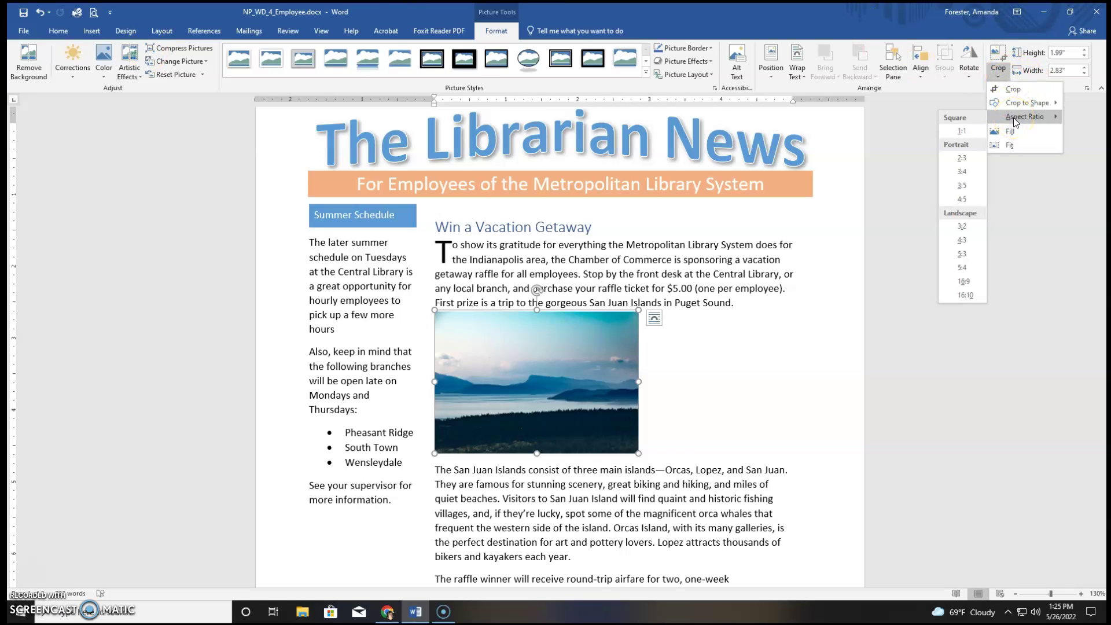
click(963, 131)
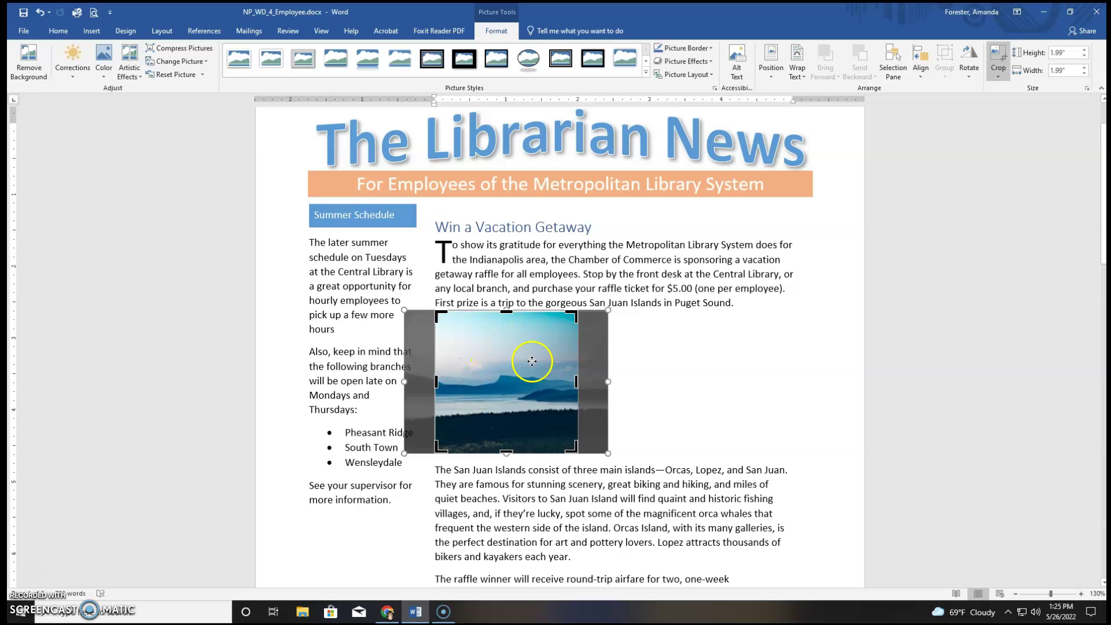
click(999, 73)
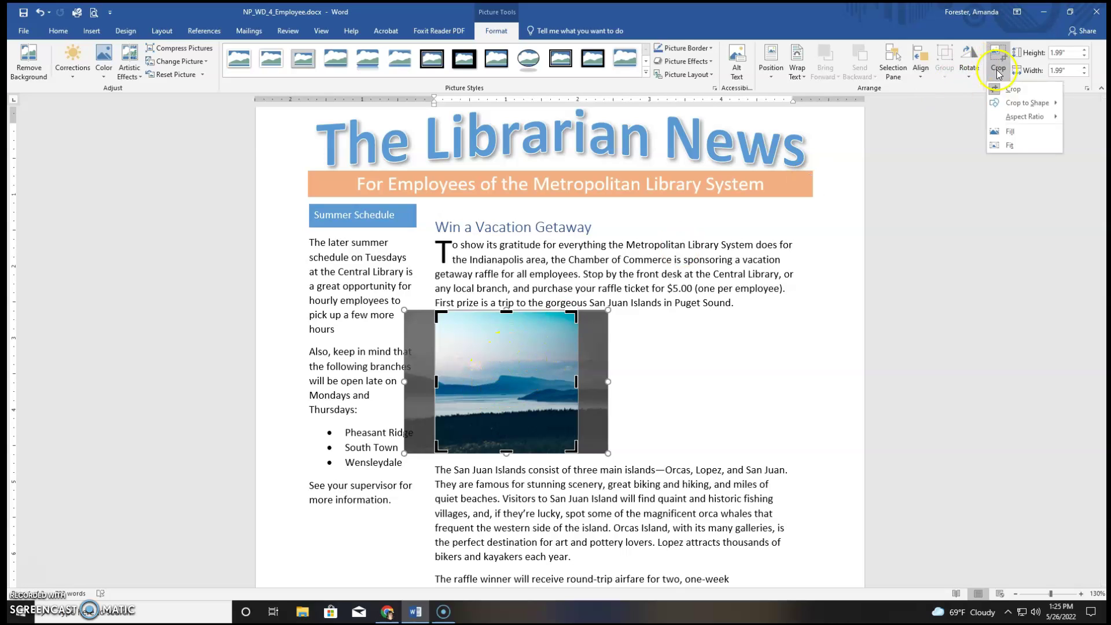
mouse_move(1013, 118)
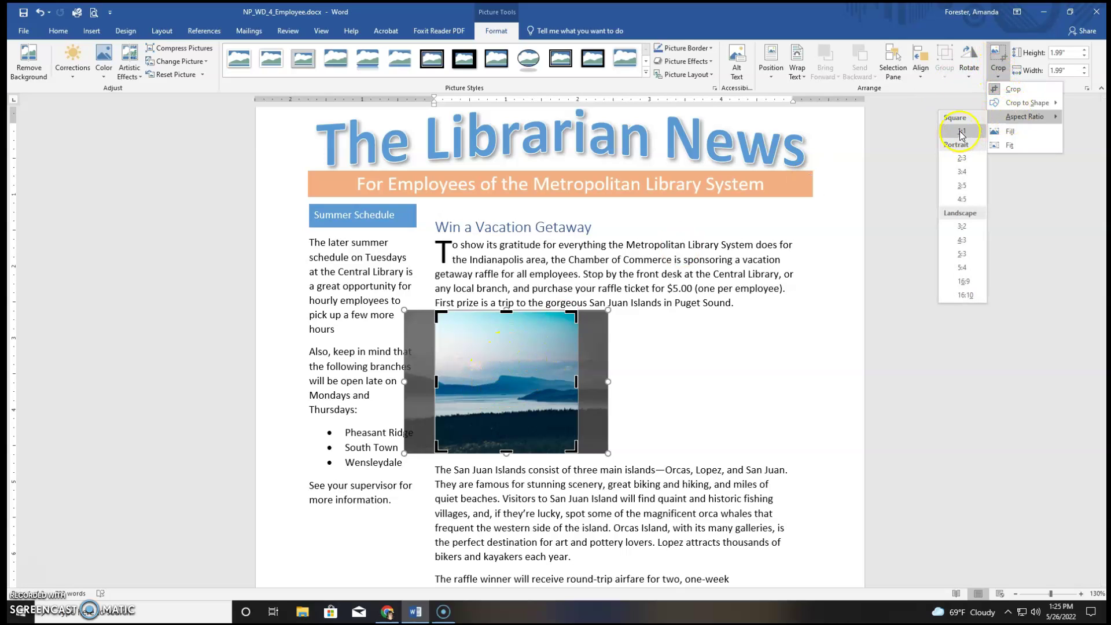
click(960, 131)
Set the cropped island picture's height to 1.5 inches and finish the crop
click(1064, 53)
text(1.5)
key(Return)
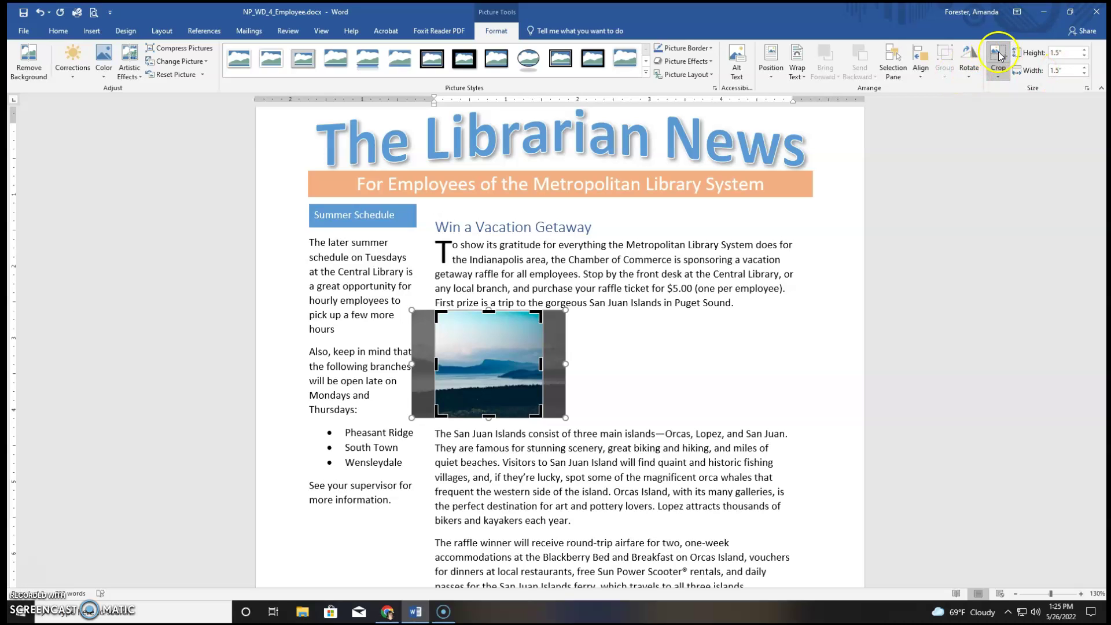
click(700, 259)
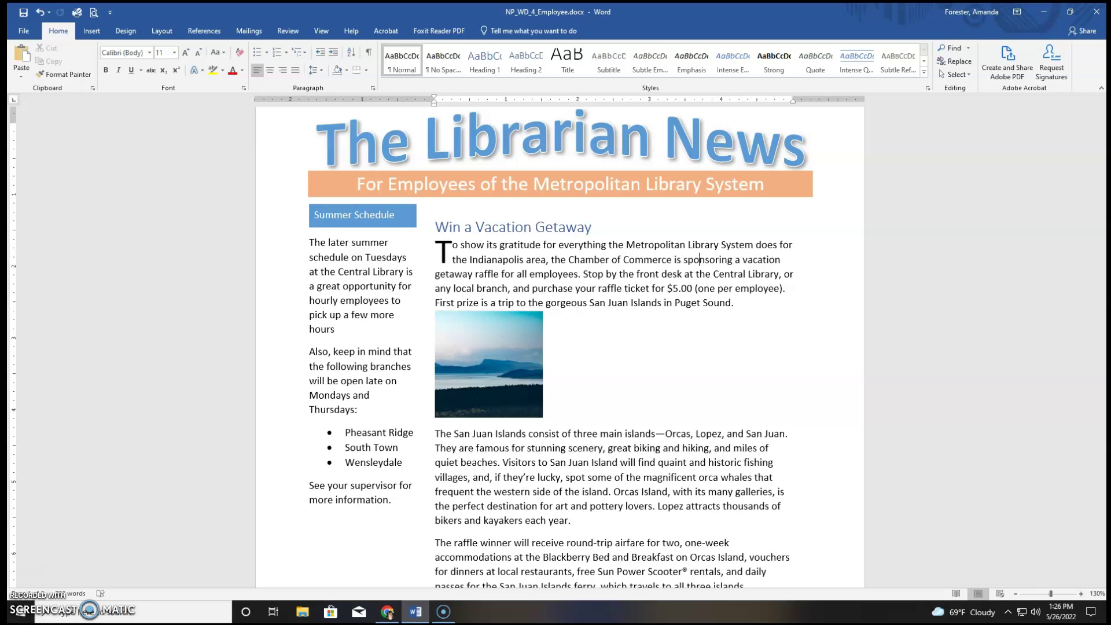
Position the island picture at the middle right of the page with text wrapping around it
click(499, 351)
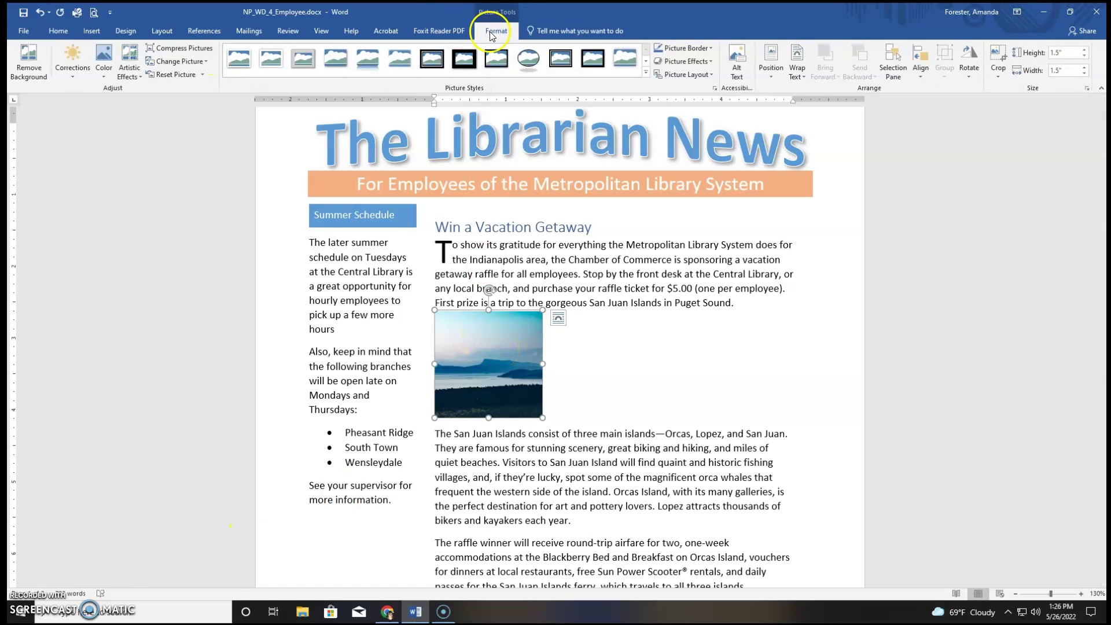
click(776, 75)
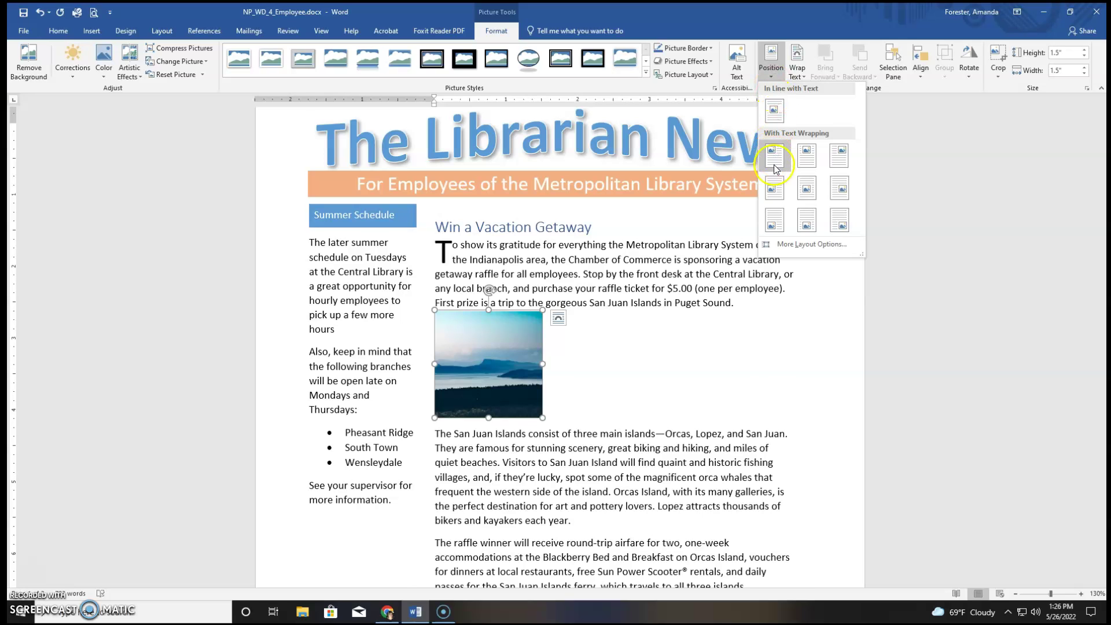
click(838, 187)
click(738, 452)
scroll(738, 452, down, 3)
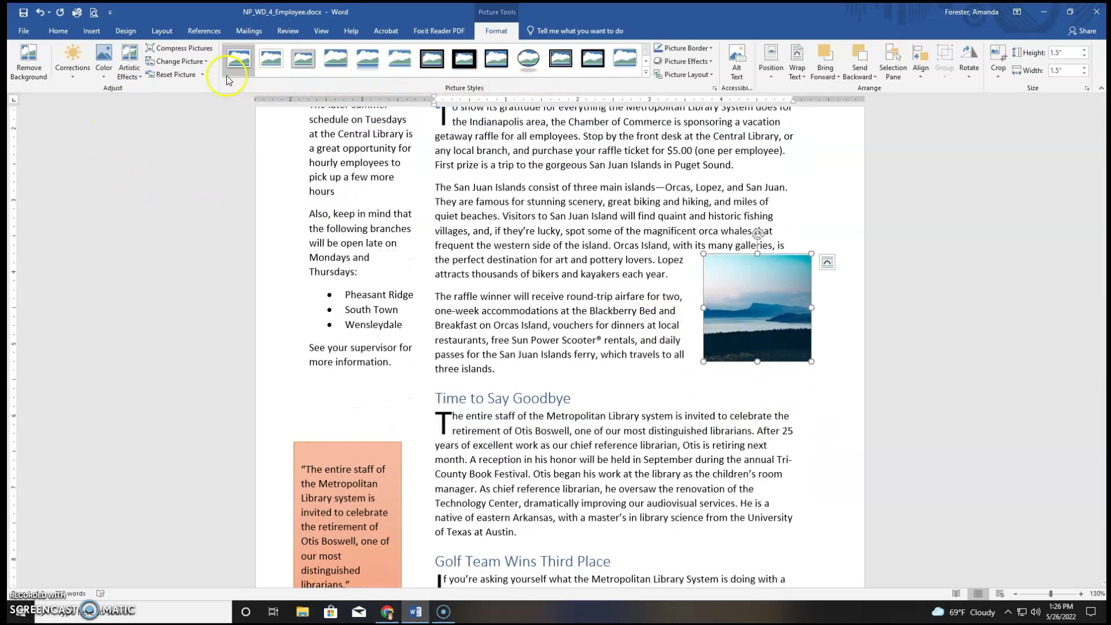
Apply the Bevel Rectangle picture style to the island picture
click(646, 74)
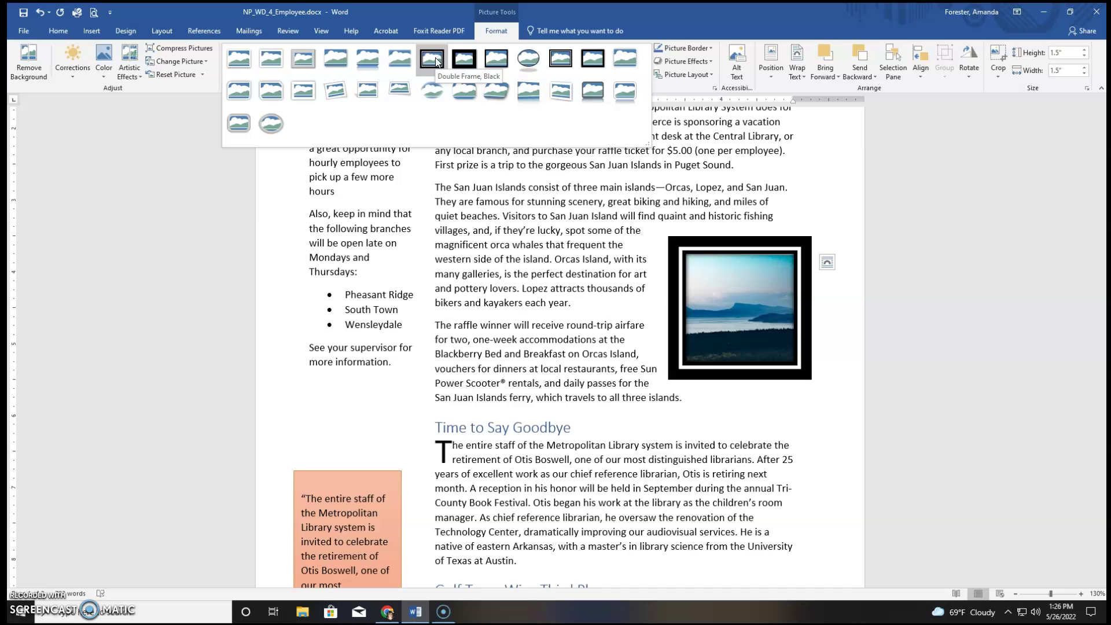
click(563, 90)
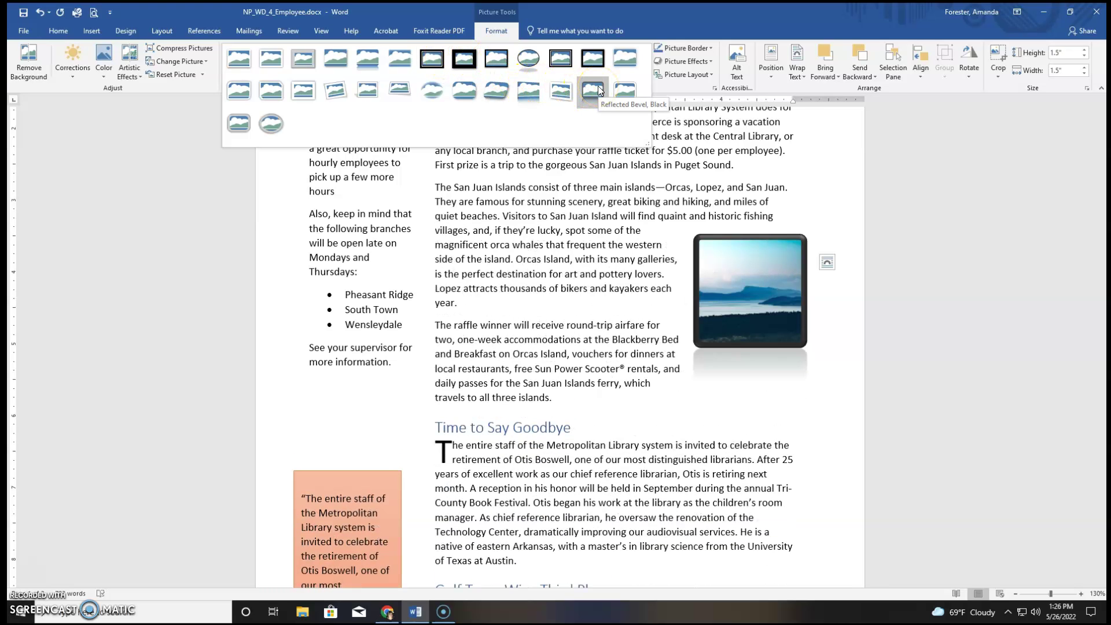
click(624, 91)
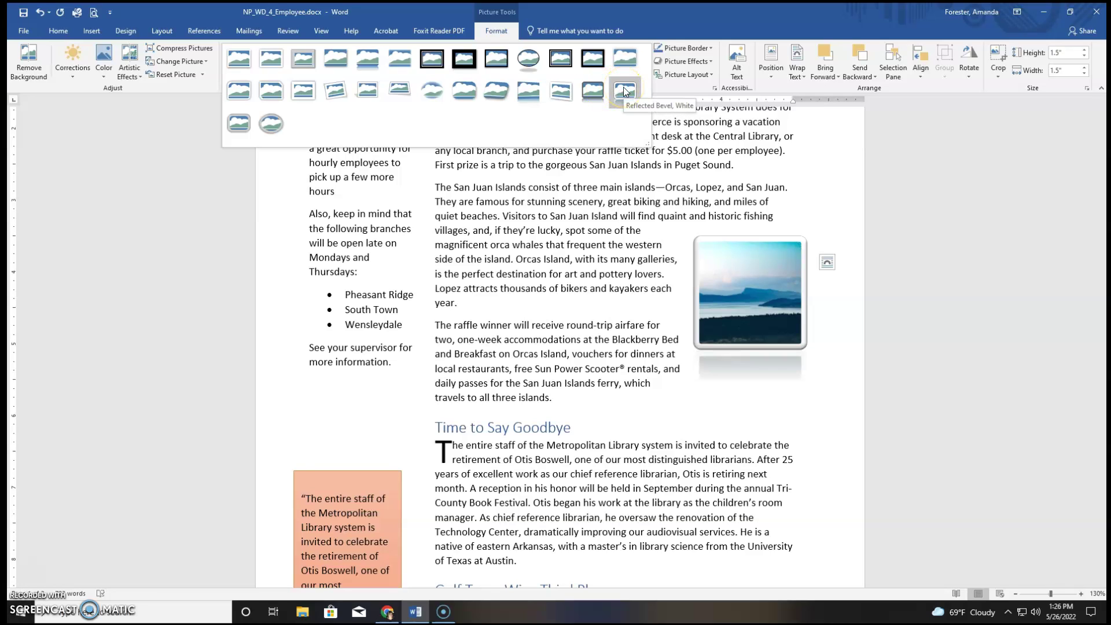
click(415, 89)
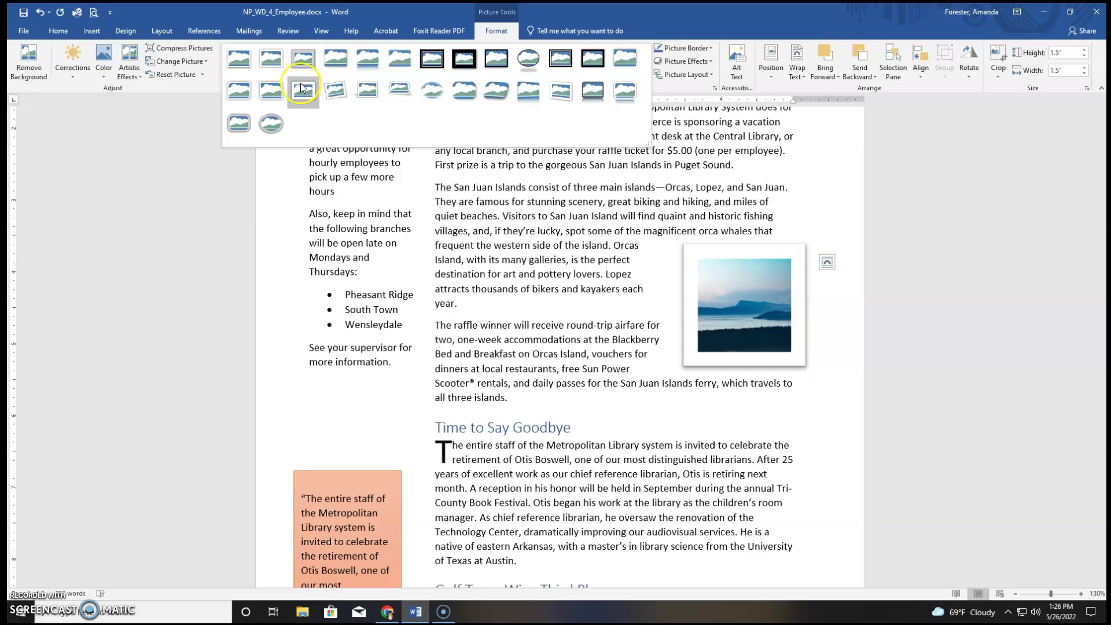
click(329, 90)
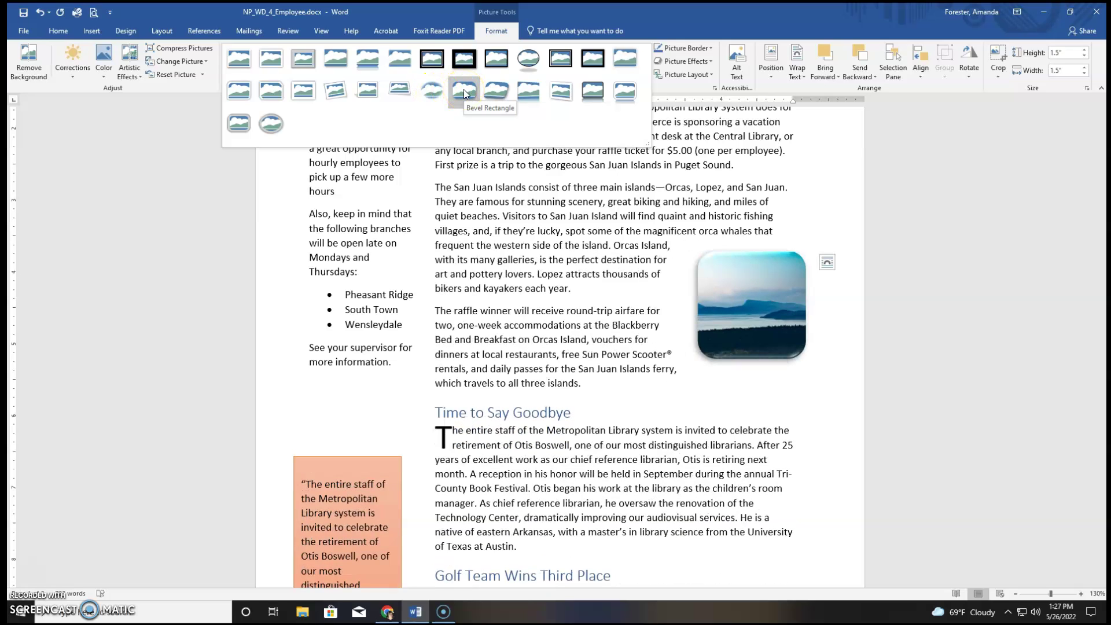
click(463, 89)
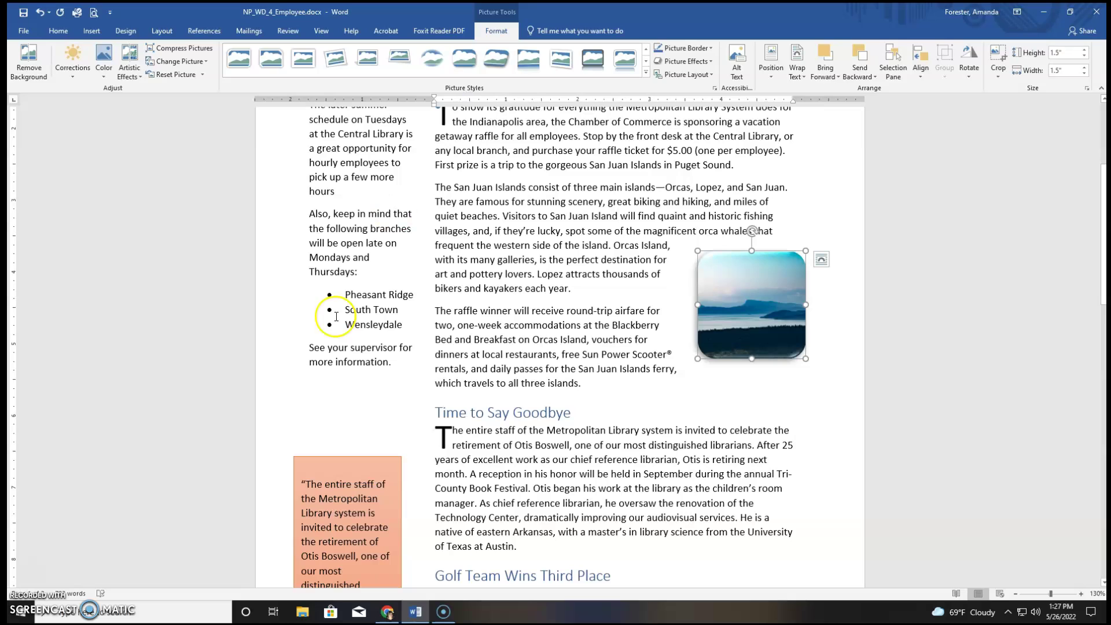